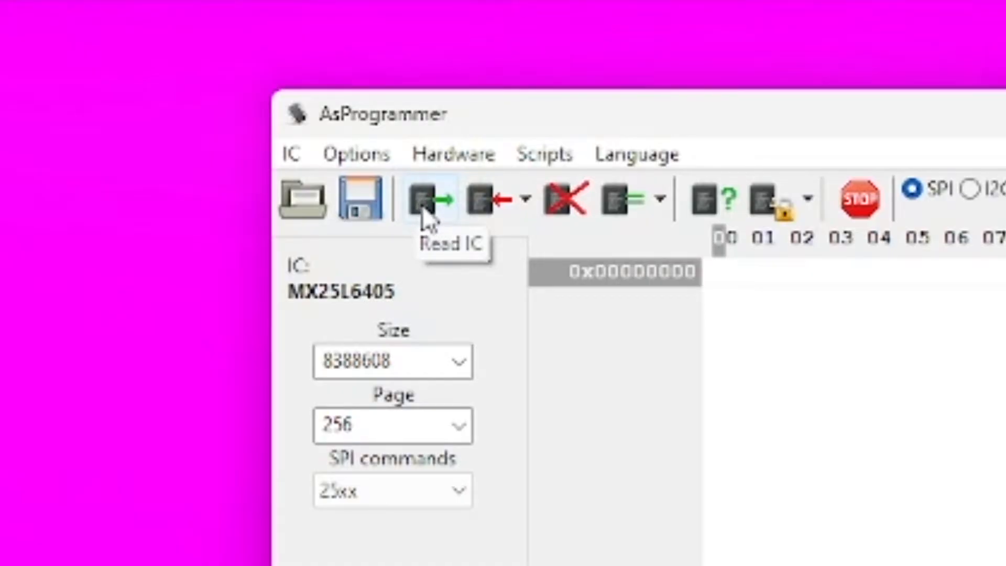
Step: Read the MX25L6405 chip's memory and look through the dumped hex data
{"action": "left_click", "coordinate": [433, 212]}
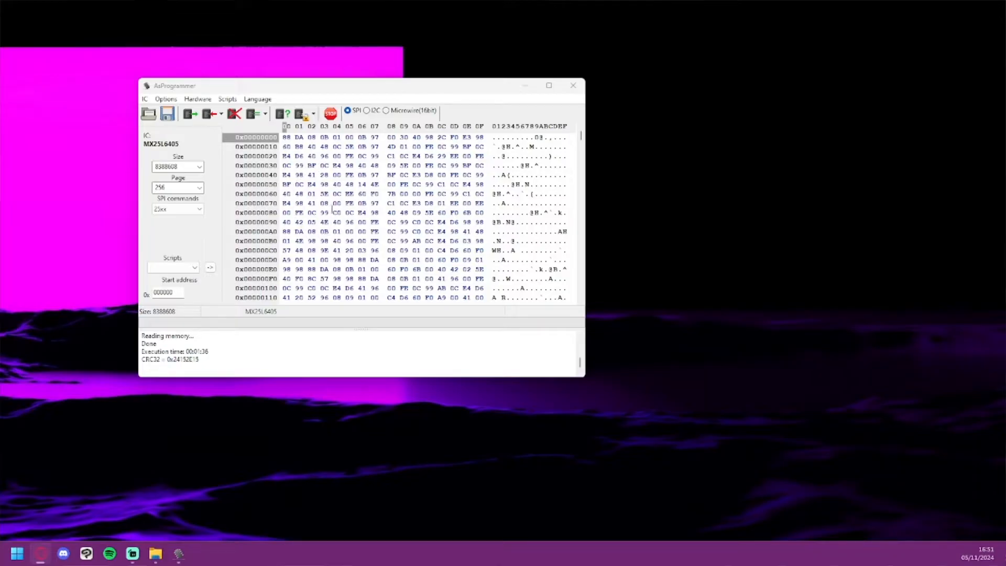
{"action": "scroll", "coordinate": [315, 191], "scroll_direction": "down", "scroll_amount": 20}
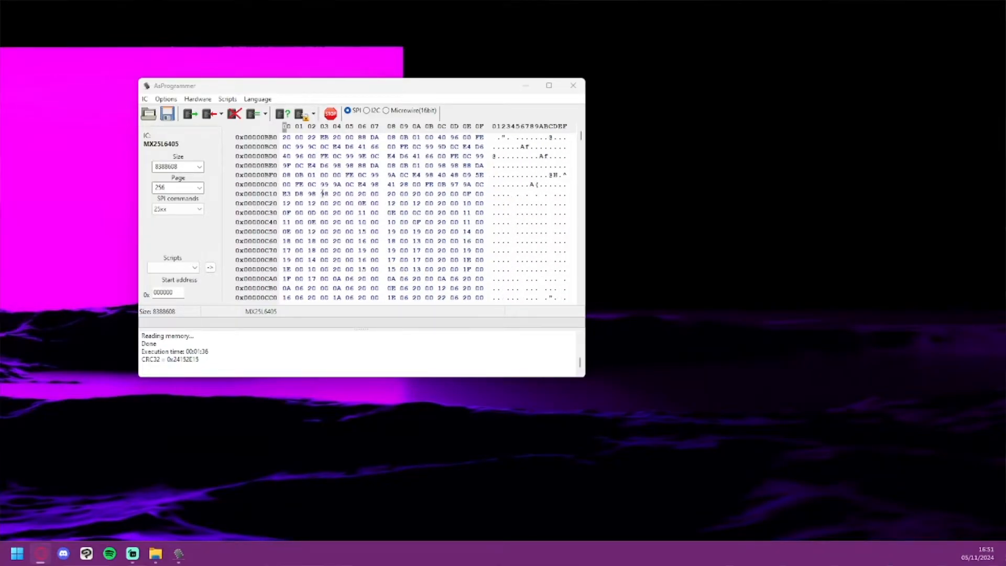
{"action": "scroll", "coordinate": [327, 199], "scroll_direction": "down", "scroll_amount": 20}
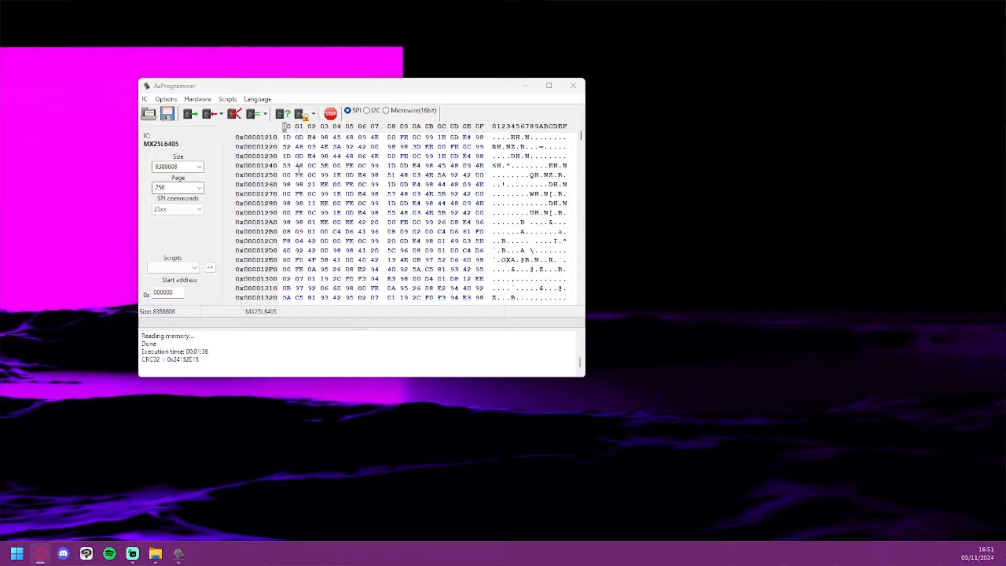
{"action": "scroll", "coordinate": [308, 179], "scroll_direction": "down", "scroll_amount": 17}
{"action": "scroll", "coordinate": [315, 205], "scroll_direction": "down", "scroll_amount": 20}
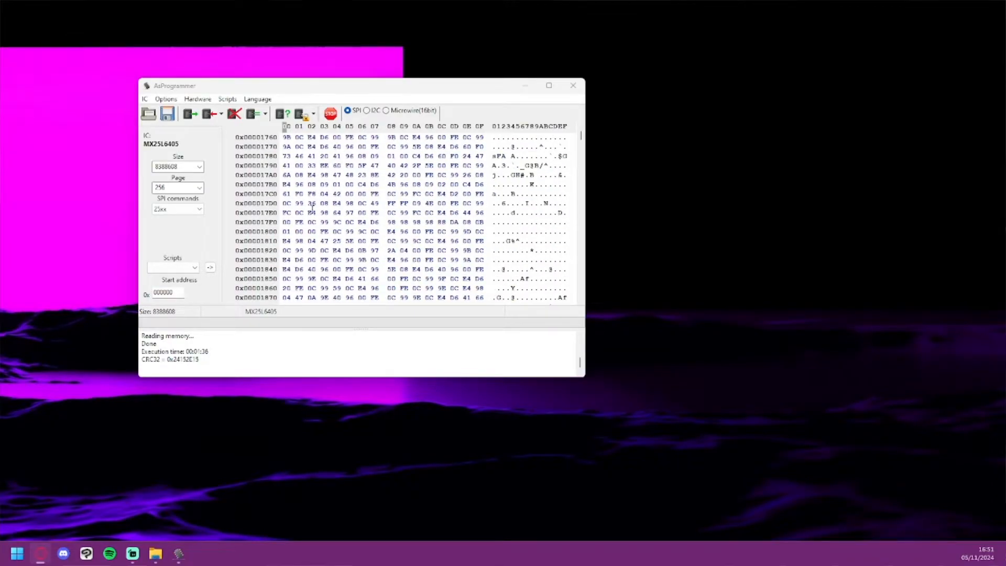
{"action": "scroll", "coordinate": [316, 206], "scroll_direction": "down", "scroll_amount": 20}
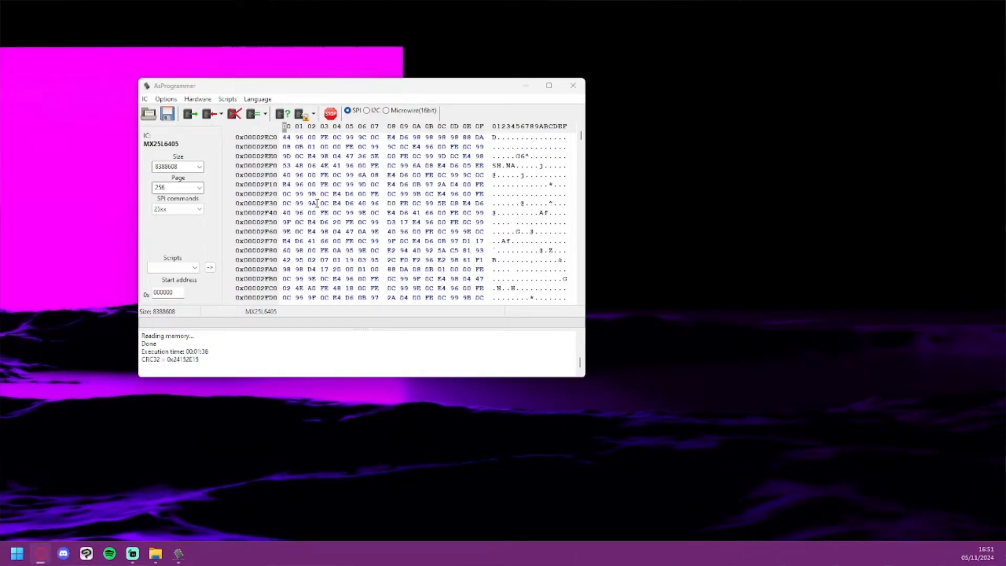
{"action": "scroll", "coordinate": [284, 189], "scroll_direction": "down", "scroll_amount": 20}
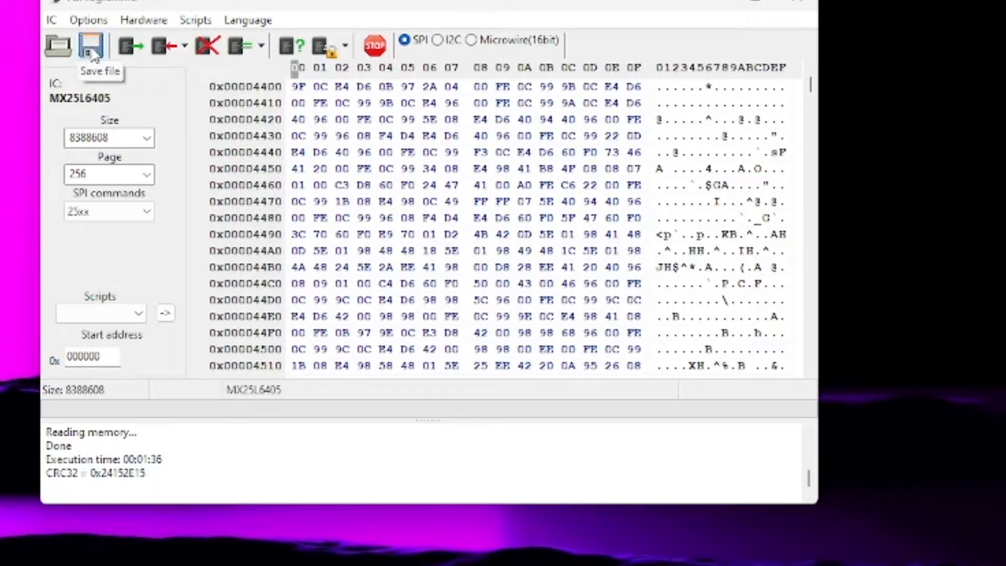
Step: Start saving the chip dump as a bin file and choose the Dump_Backups folder inside DMC as its location
{"action": "left_click", "coordinate": [90, 42]}
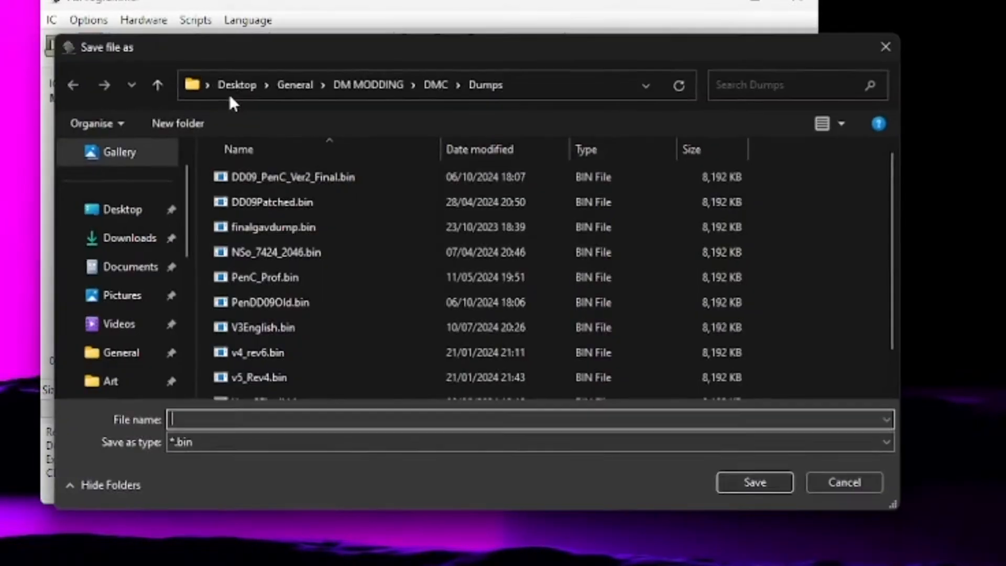
{"action": "left_click", "coordinate": [435, 84]}
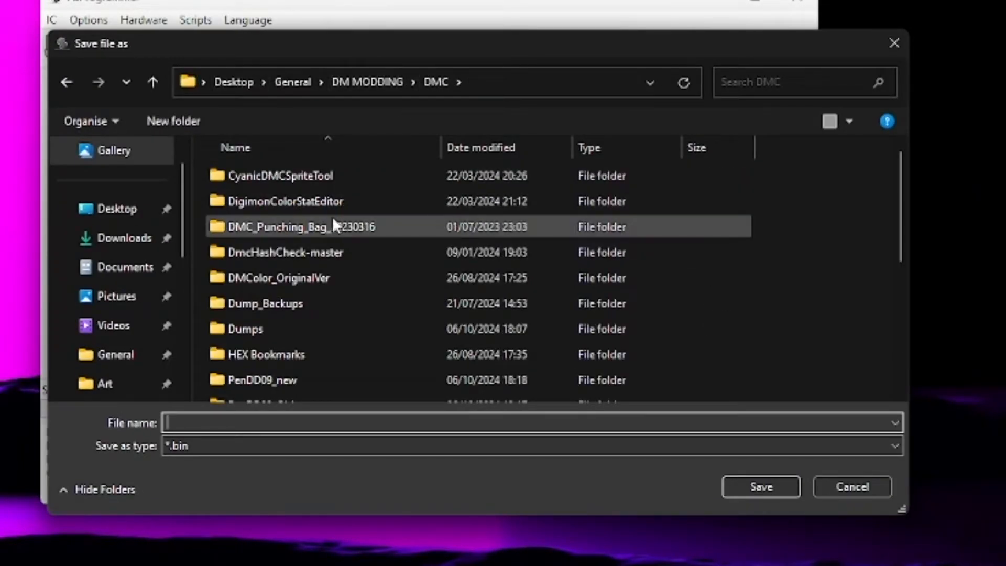
{"action": "scroll", "coordinate": [341, 227], "scroll_direction": "down", "scroll_amount": 1}
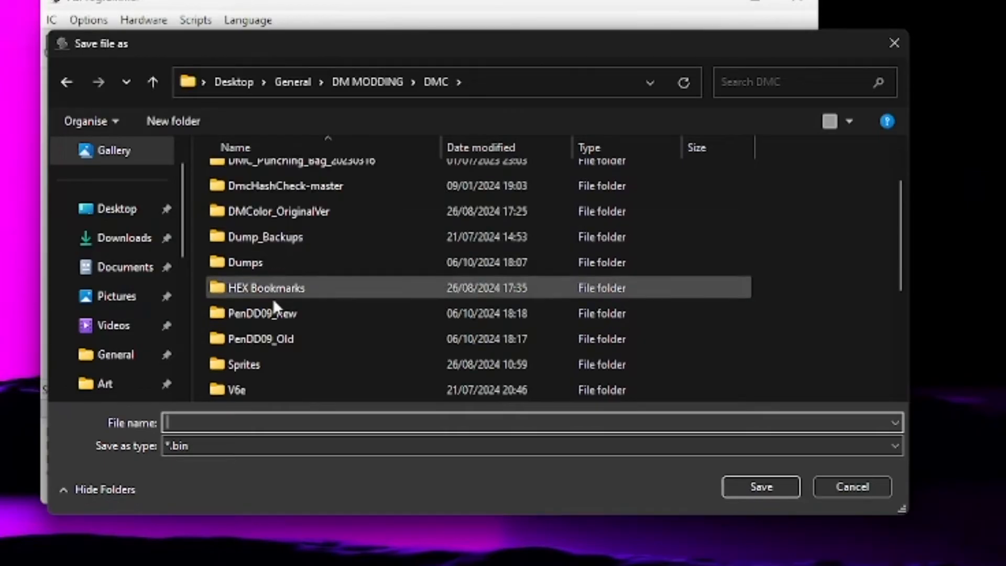
{"action": "double_click", "coordinate": [301, 239]}
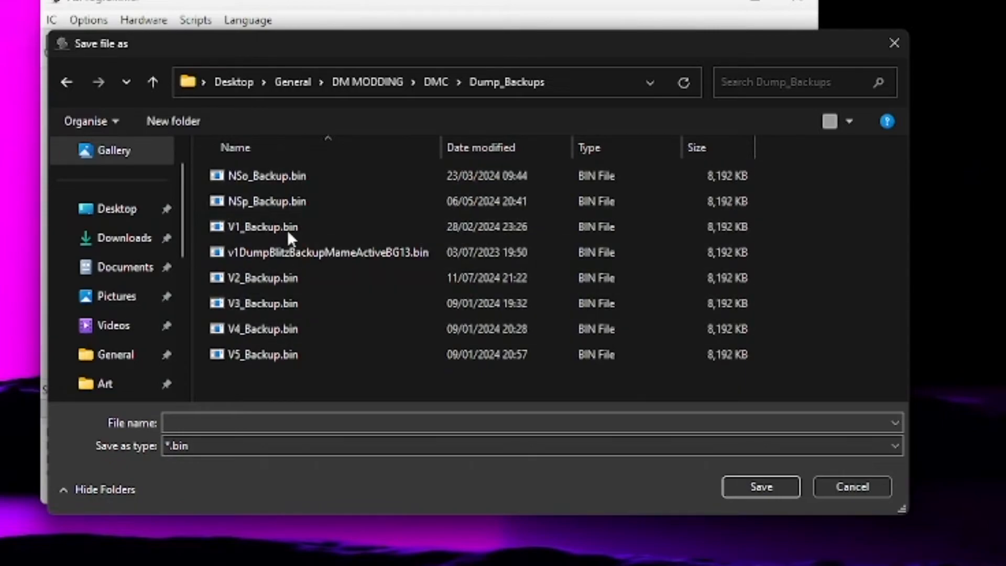
Step: Name the dump MEm_Backup.bin, based on the existing NSp_Backup.bin name, and save it
{"action": "left_click", "coordinate": [294, 199]}
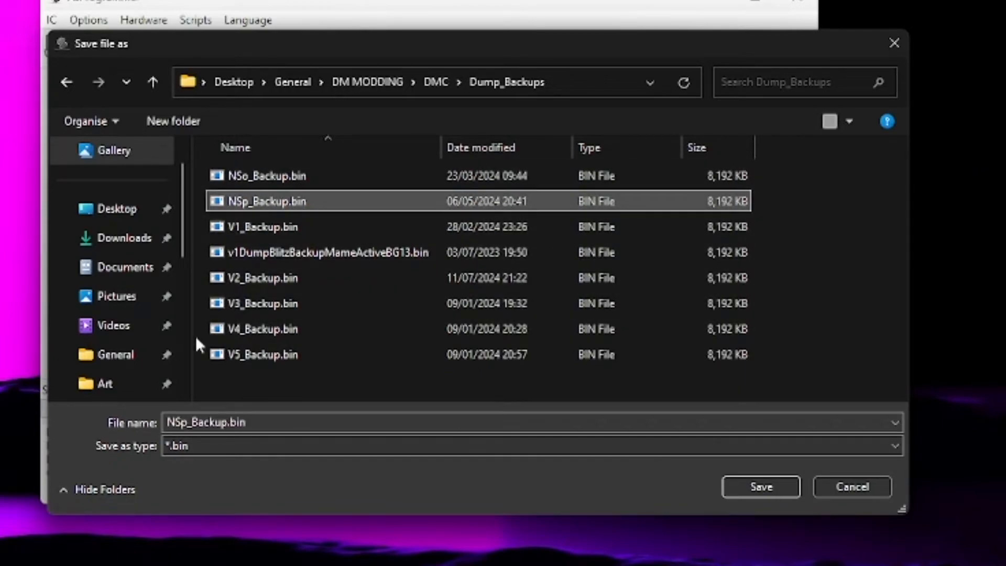
{"action": "left_click", "coordinate": [186, 423]}
{"action": "left_click", "coordinate": [189, 423]}
{"action": "key", "text": "BackSpace"}
{"action": "key", "text": "BackSpace"}
{"action": "key", "text": "BackSpace"}
{"action": "type", "text": "MEm"}
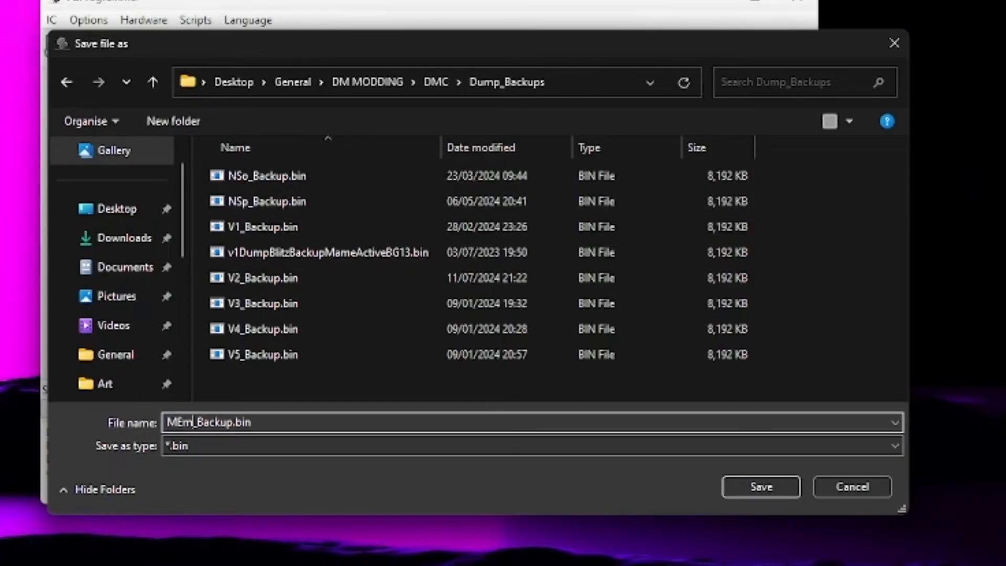
{"action": "left_click", "coordinate": [754, 487]}
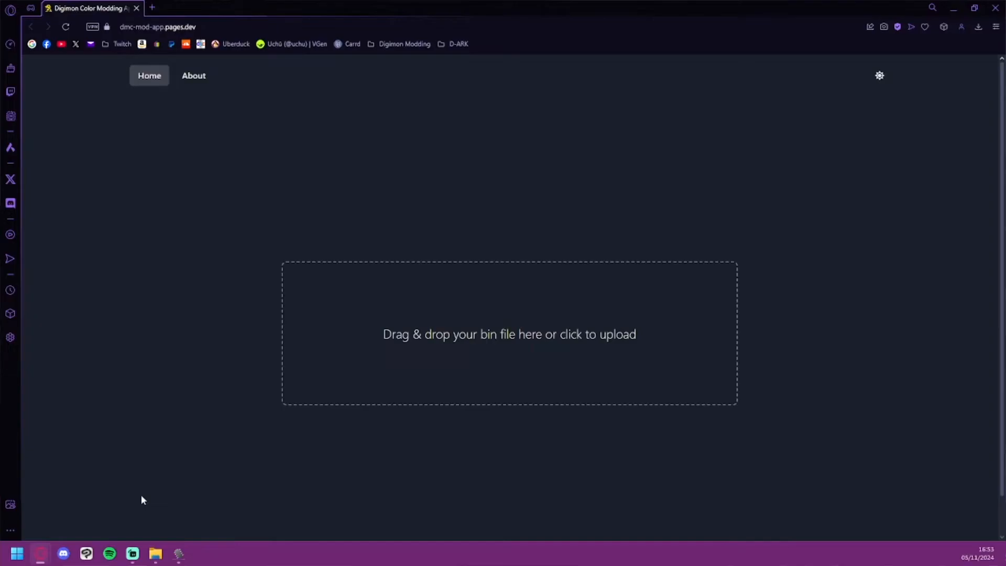
Step: Upload the dumped Metal Empire firmware bin file to the Digimon Color Modding App in the browser
{"action": "left_click", "coordinate": [156, 554]}
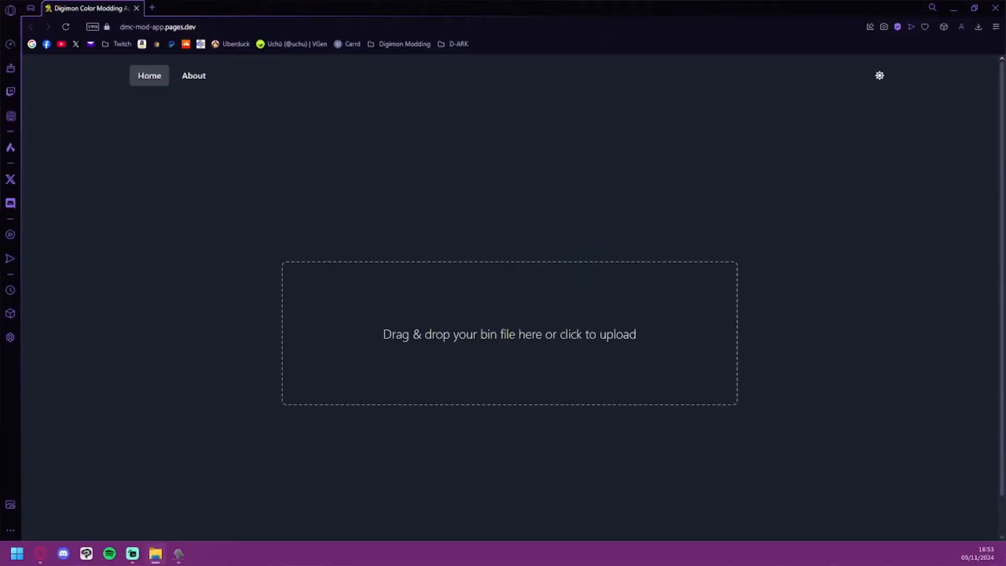
{"action": "left_click_drag", "start_coordinate": [318, 319], "coordinate": [481, 317]}
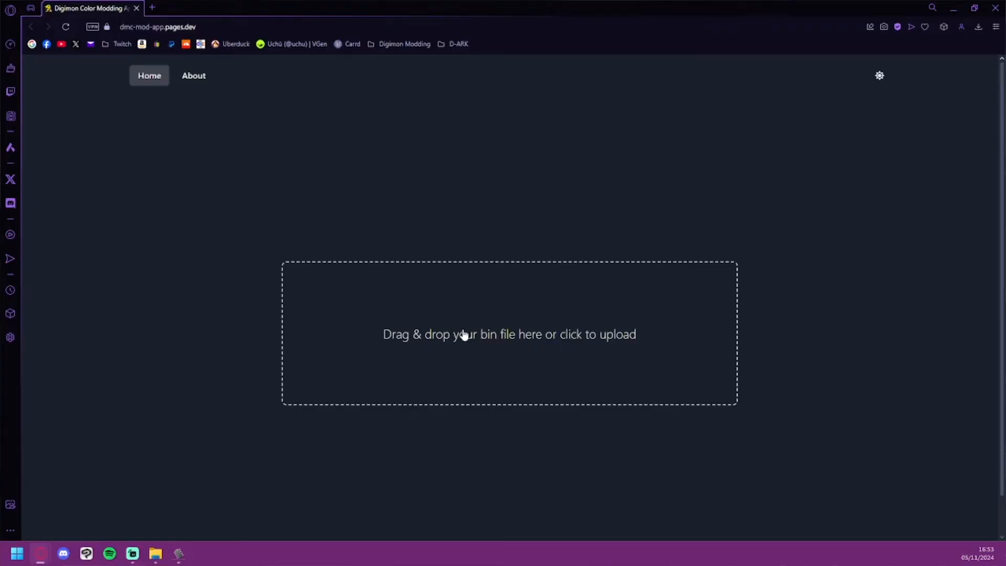
Step: Examine the firmware's extracted images by ID, including the attack icons, text banners, backgrounds, character sprites and menu graphics
{"action": "scroll", "coordinate": [206, 213], "scroll_direction": "down", "scroll_amount": 1}
{"action": "scroll", "coordinate": [206, 211], "scroll_direction": "down", "scroll_amount": 1}
{"action": "scroll", "coordinate": [357, 230], "scroll_direction": "up", "scroll_amount": 2}
{"action": "scroll", "coordinate": [380, 230], "scroll_direction": "down", "scroll_amount": 6}
{"action": "scroll", "coordinate": [395, 237], "scroll_direction": "down", "scroll_amount": 15}
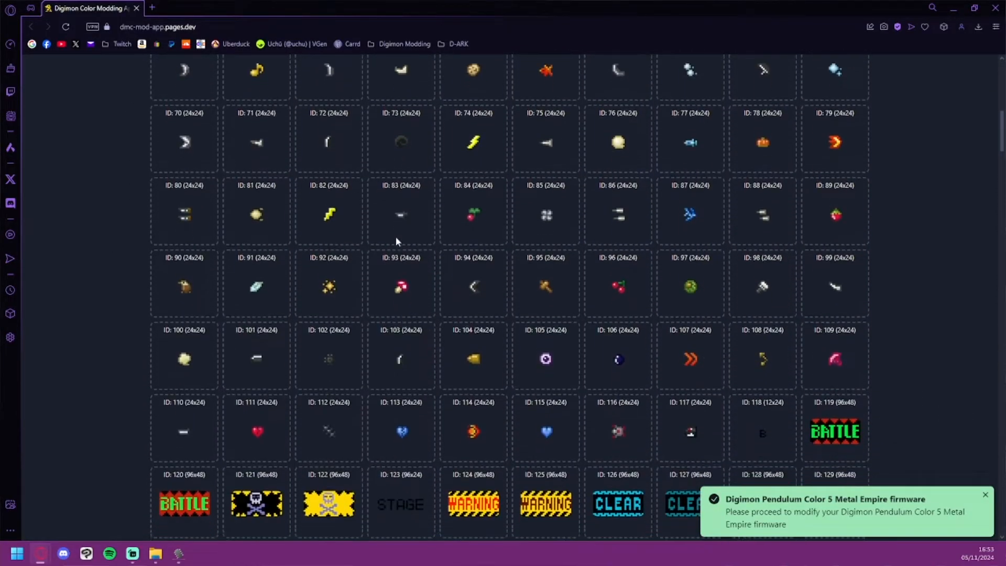
{"action": "scroll", "coordinate": [513, 309], "scroll_direction": "down", "scroll_amount": 2}
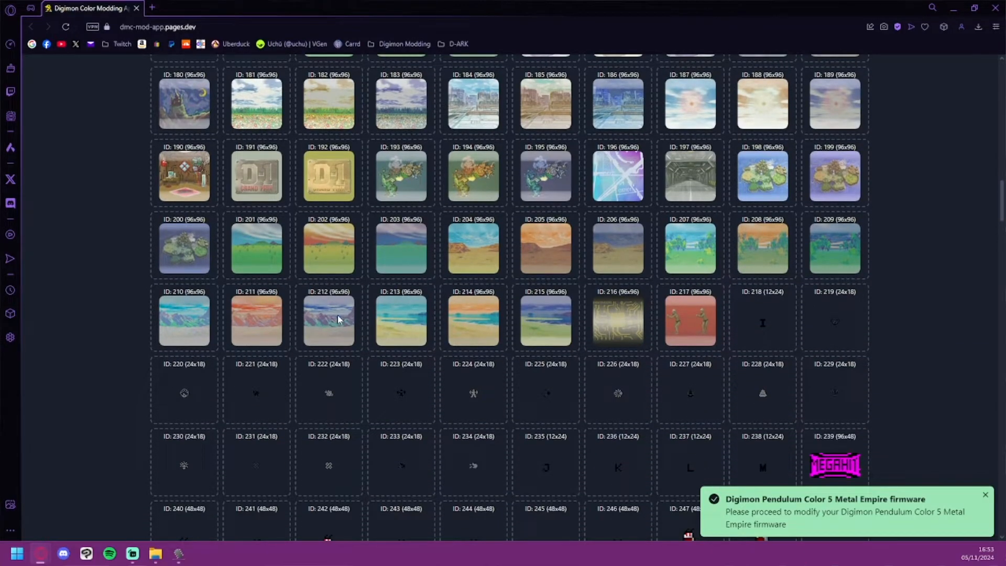
{"action": "scroll", "coordinate": [404, 169], "scroll_direction": "down", "scroll_amount": 20}
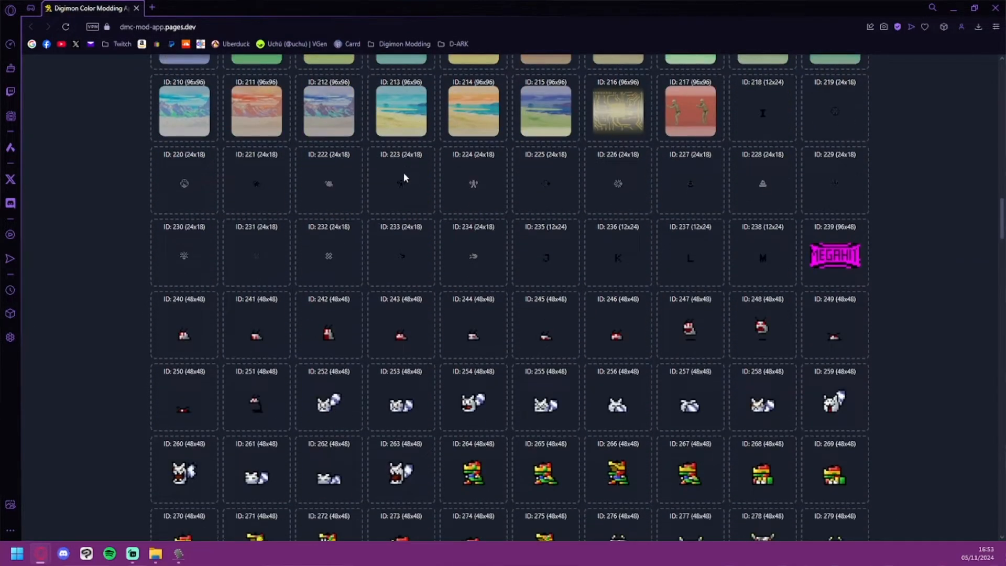
{"action": "scroll", "coordinate": [427, 202], "scroll_direction": "down", "scroll_amount": 7}
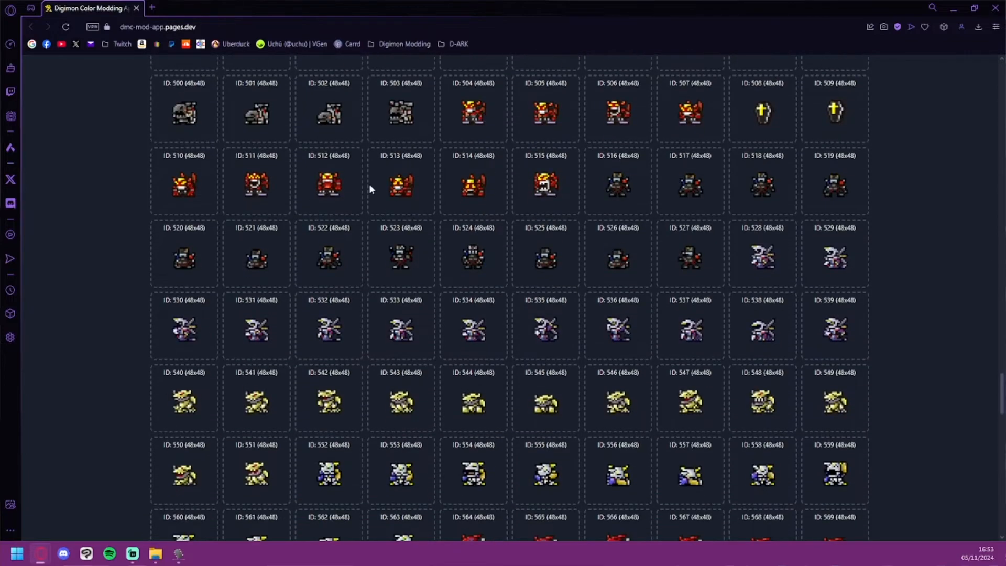
{"action": "left_click_drag", "start_coordinate": [260, 239], "coordinate": [279, 241]}
{"action": "left_click", "coordinate": [283, 255]}
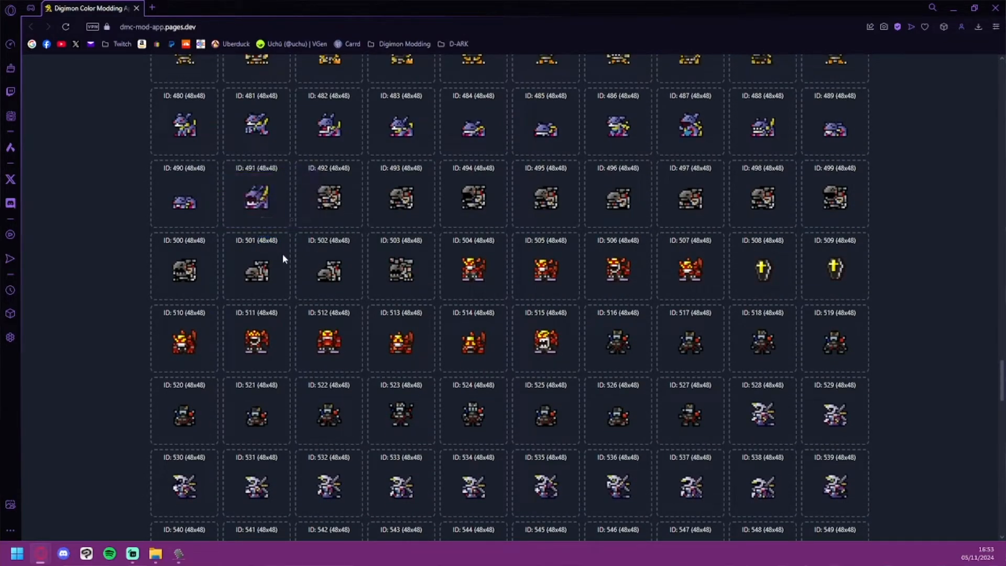
{"action": "scroll", "coordinate": [285, 227], "scroll_direction": "up", "scroll_amount": 4}
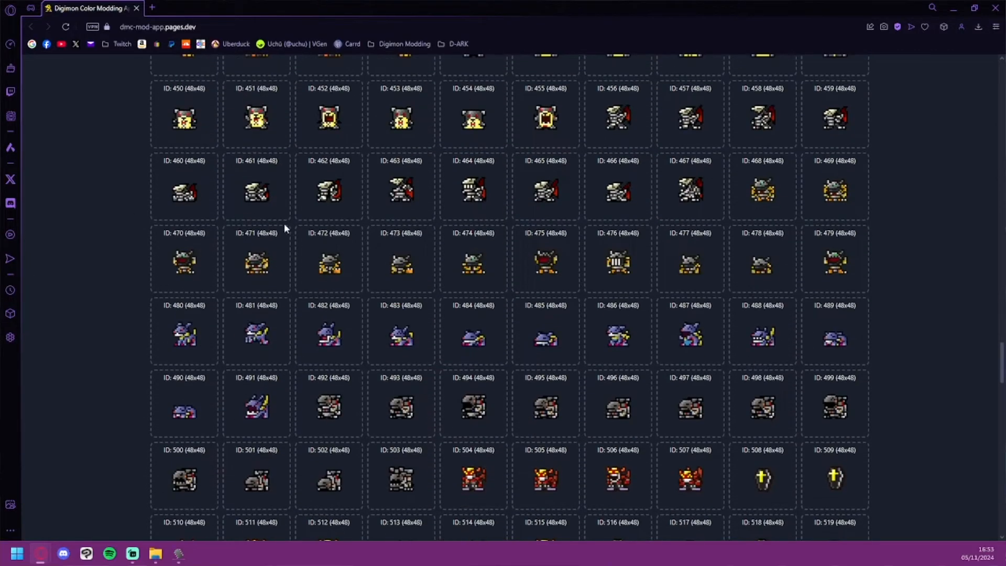
{"action": "scroll", "coordinate": [128, 194], "scroll_direction": "up", "scroll_amount": 20}
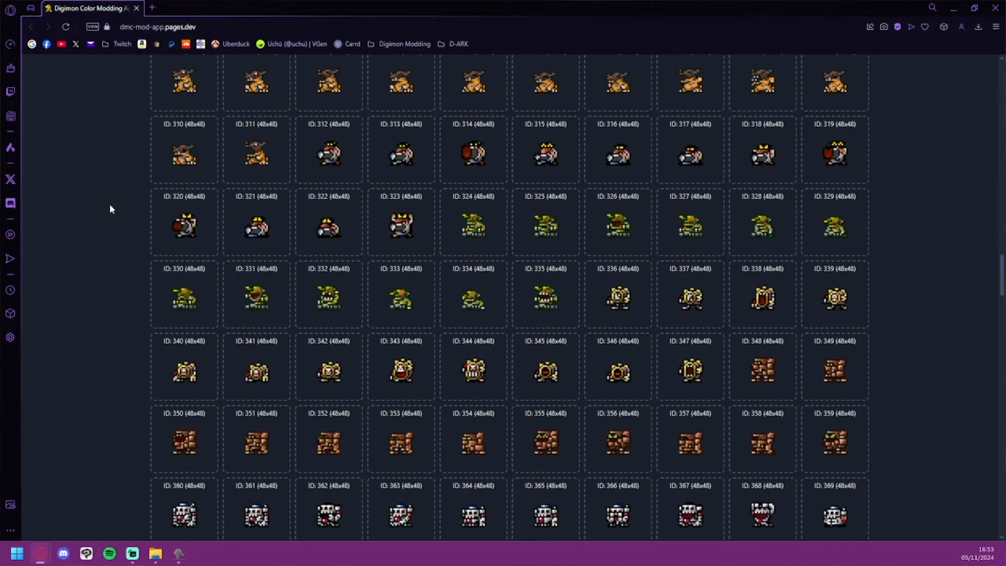
{"action": "scroll", "coordinate": [125, 219], "scroll_direction": "up", "scroll_amount": 10}
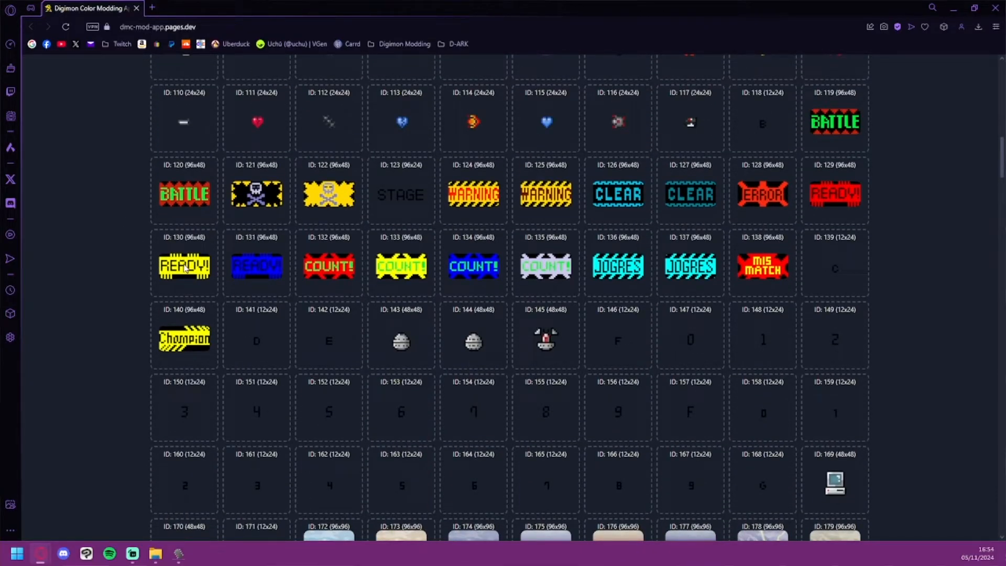
{"action": "scroll", "coordinate": [186, 266], "scroll_direction": "up", "scroll_amount": 15}
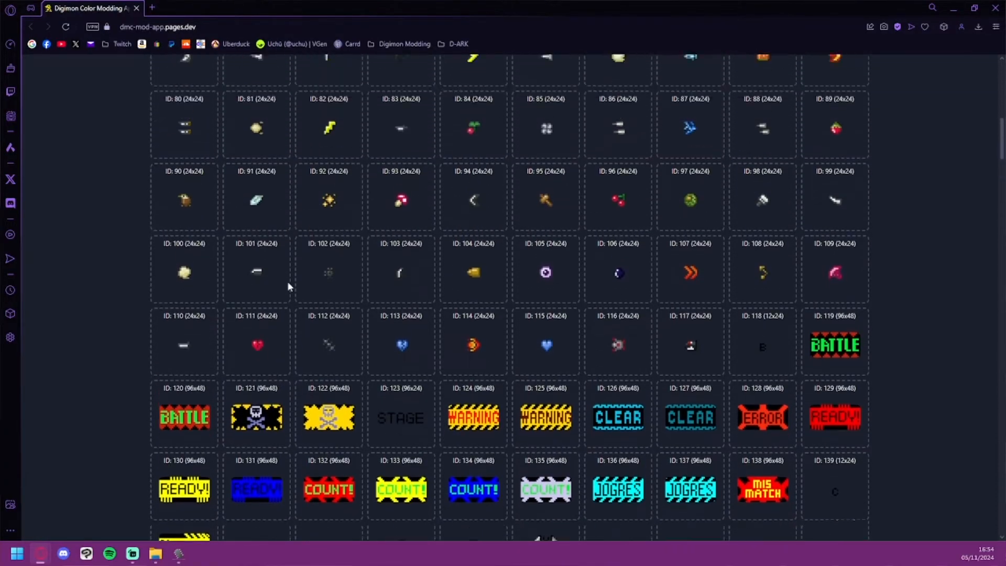
{"action": "scroll", "coordinate": [291, 275], "scroll_direction": "down", "scroll_amount": 10}
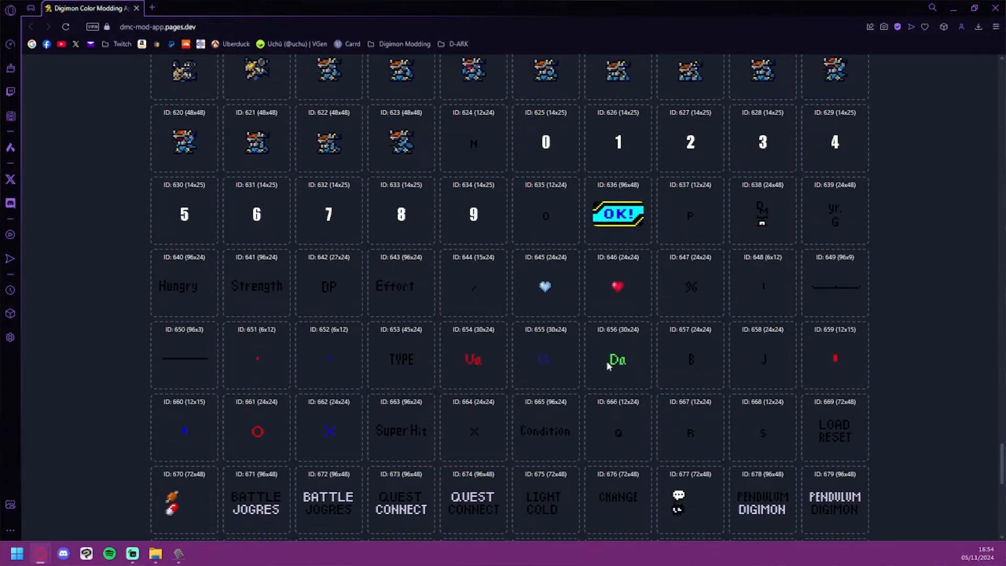
{"action": "scroll", "coordinate": [891, 293], "scroll_direction": "up", "scroll_amount": 10}
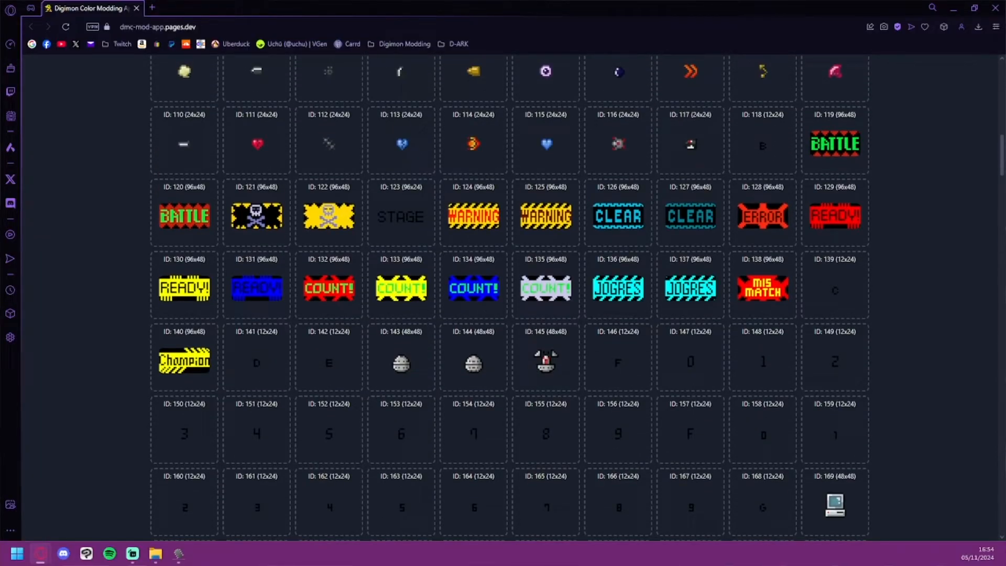
Step: Upload the green READY! and COUNT! replacement sprites for image IDs 130 and 133, and check them in the image grid
{"action": "key", "text": "alt+Tab"}
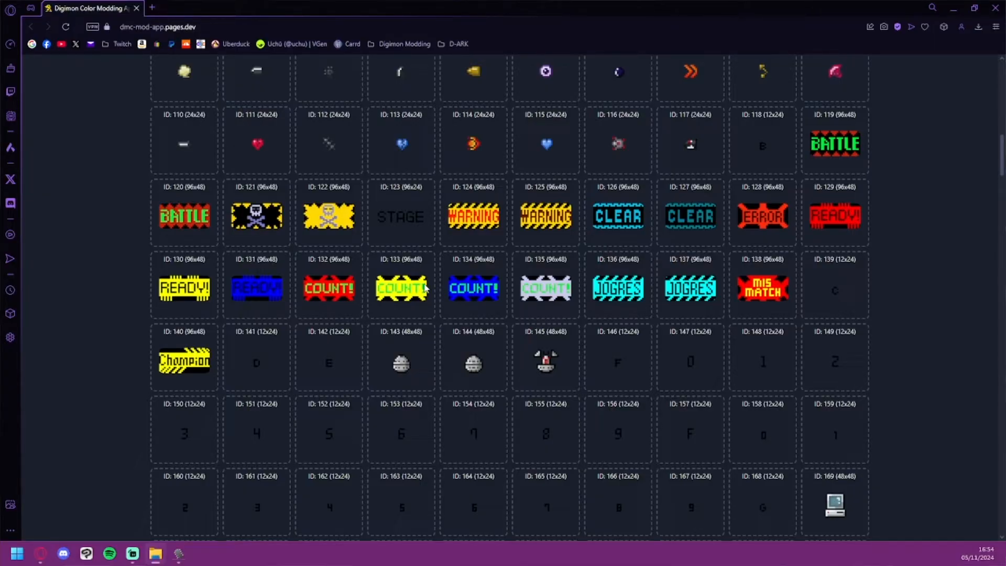
{"action": "scroll", "coordinate": [369, 285], "scroll_direction": "up", "scroll_amount": 1}
{"action": "scroll", "coordinate": [368, 285], "scroll_direction": "up", "scroll_amount": 10}
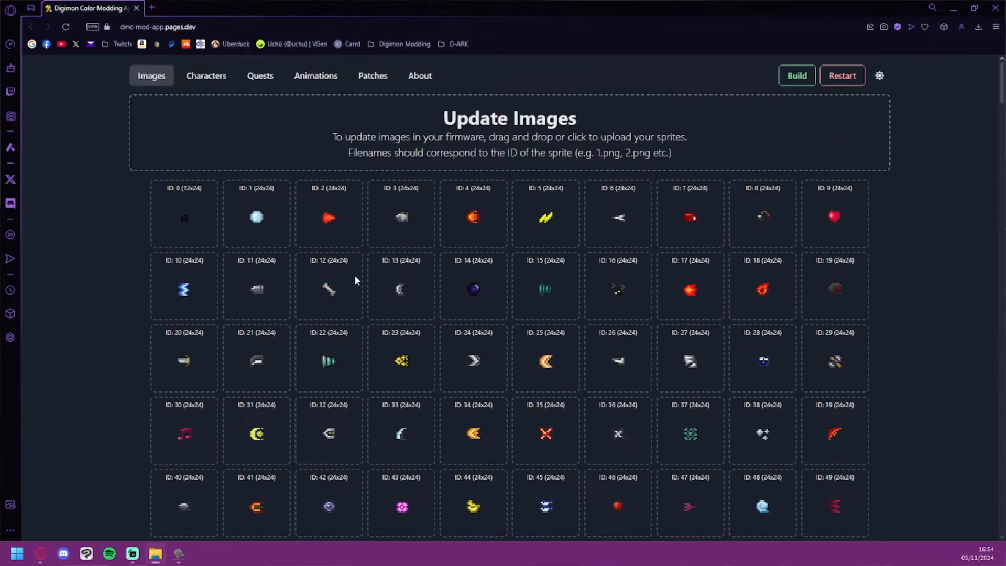
{"action": "left_click_drag", "start_coordinate": [278, 236], "coordinate": [350, 146]}
{"action": "scroll", "coordinate": [351, 191], "scroll_direction": "down", "scroll_amount": 10}
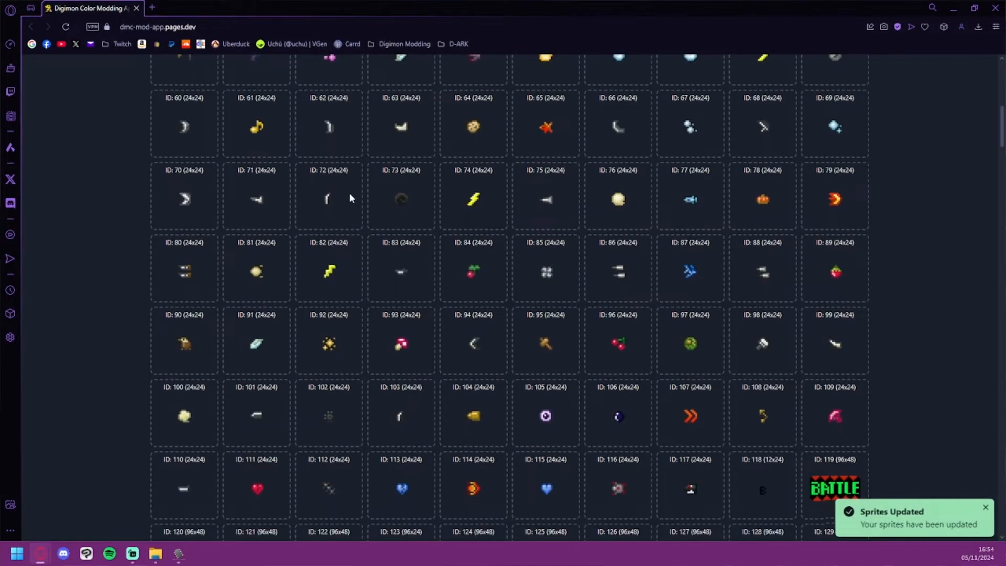
{"action": "scroll", "coordinate": [417, 346], "scroll_direction": "down", "scroll_amount": 3}
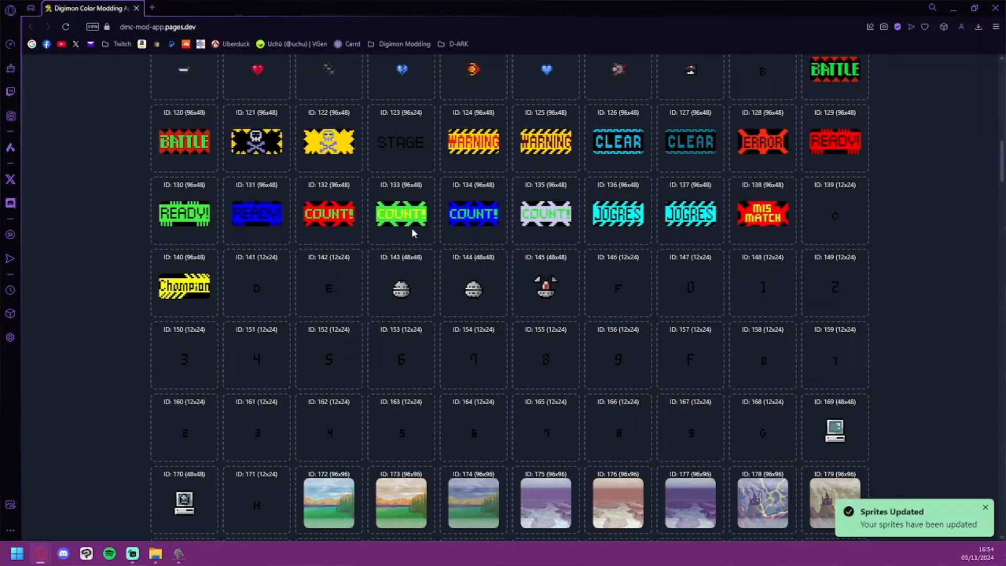
{"action": "scroll", "coordinate": [477, 244], "scroll_direction": "up", "scroll_amount": 1}
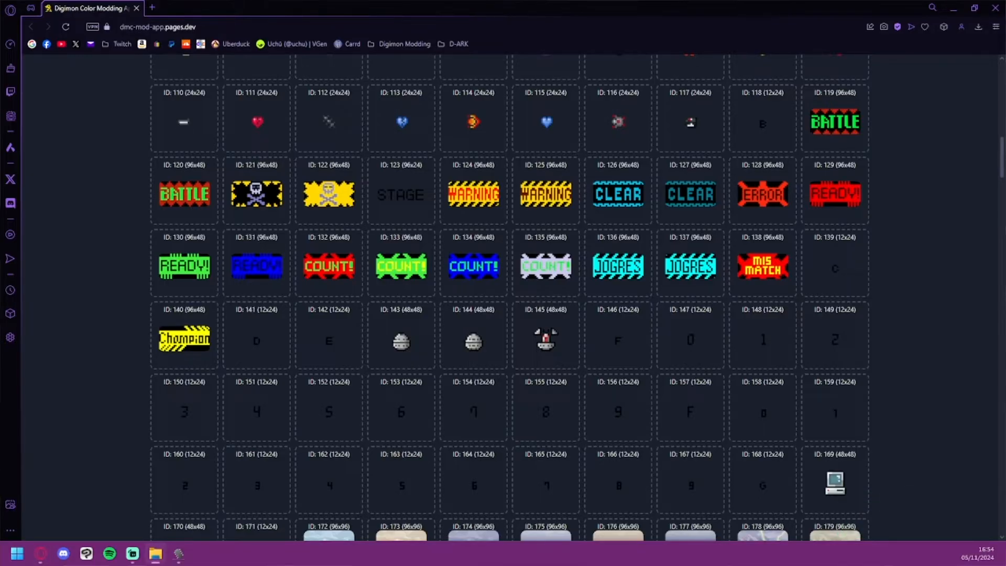
Step: Upload a further batch of replacement sprites to the firmware's images and look over the character sprites
{"action": "scroll", "coordinate": [417, 265], "scroll_direction": "up", "scroll_amount": 10}
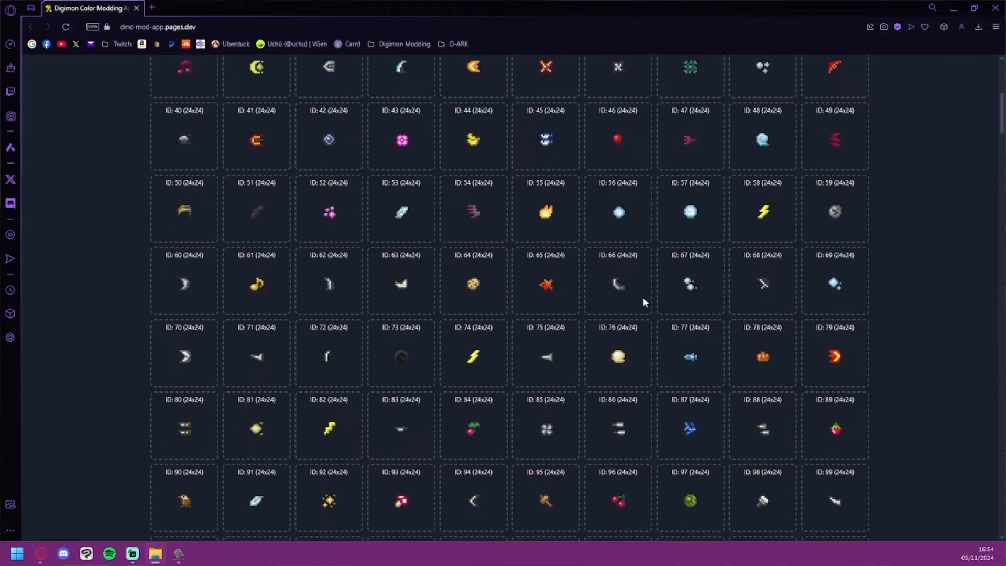
{"action": "scroll", "coordinate": [454, 236], "scroll_direction": "up", "scroll_amount": 5}
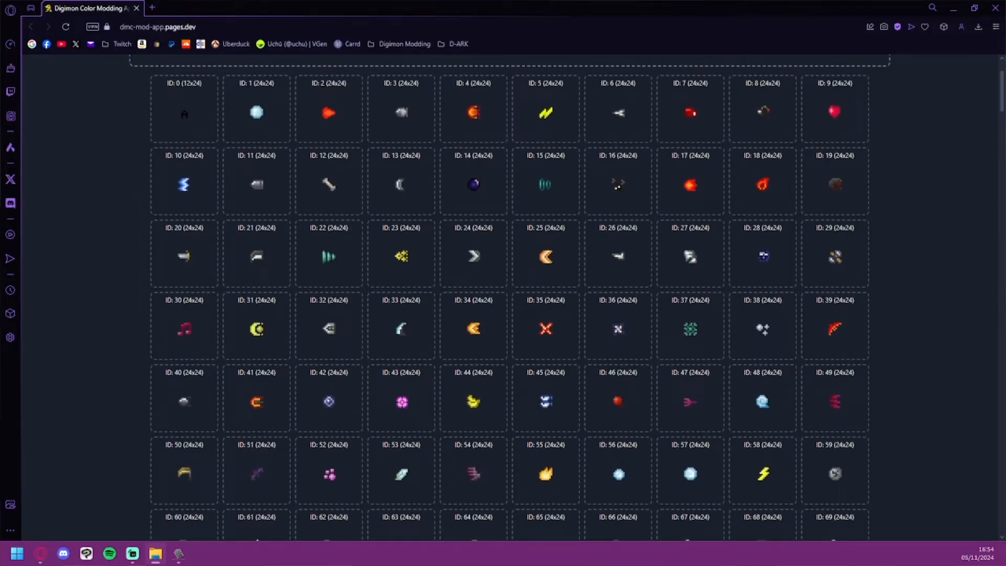
{"action": "scroll", "coordinate": [602, 281], "scroll_direction": "up", "scroll_amount": 2}
{"action": "scroll", "coordinate": [570, 255], "scroll_direction": "down", "scroll_amount": 20}
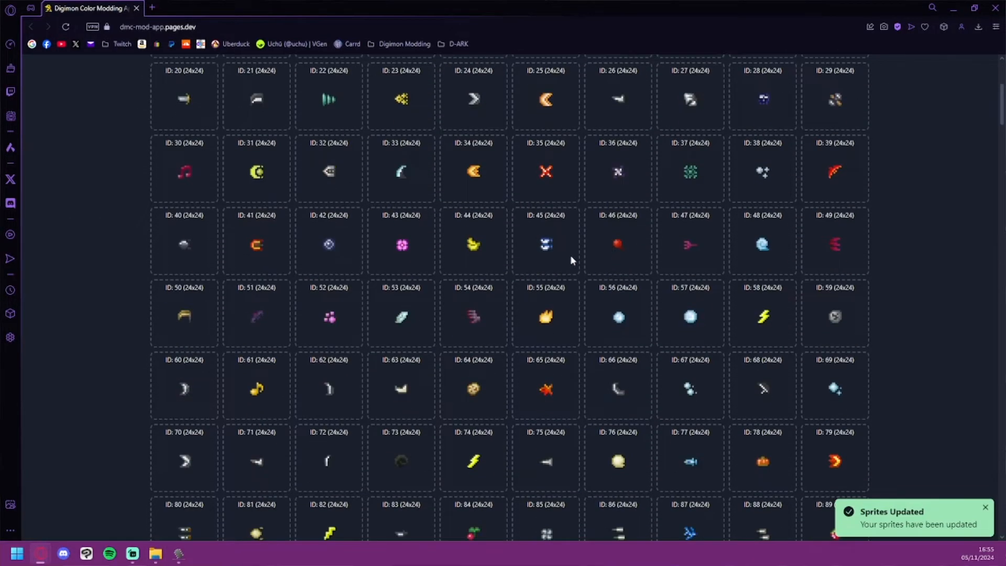
{"action": "scroll", "coordinate": [548, 285], "scroll_direction": "down", "scroll_amount": 20}
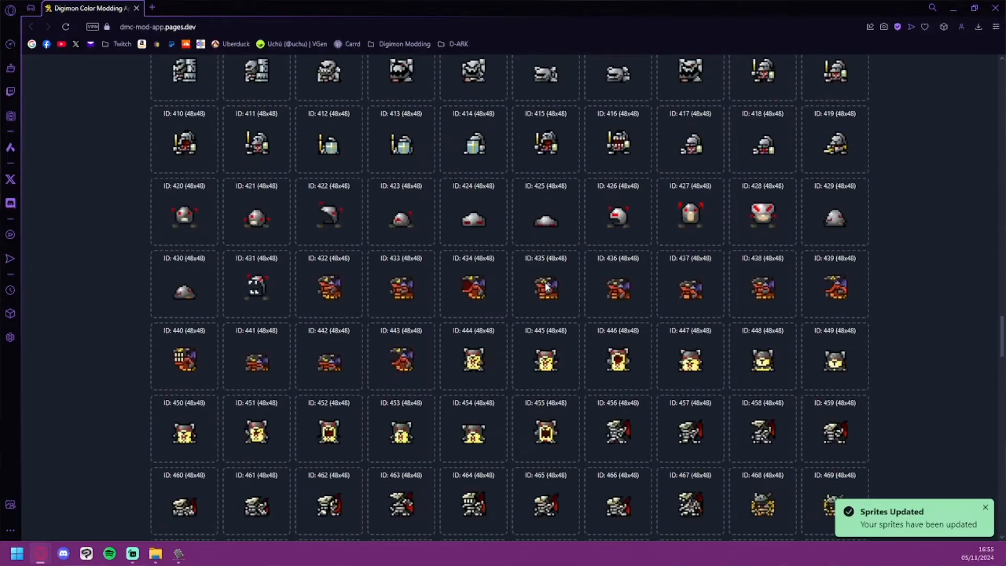
Step: Look over the remaining firmware images down to the last ID, including the menu text, battery and letter graphics
{"action": "scroll", "coordinate": [544, 283], "scroll_direction": "down", "scroll_amount": 13}
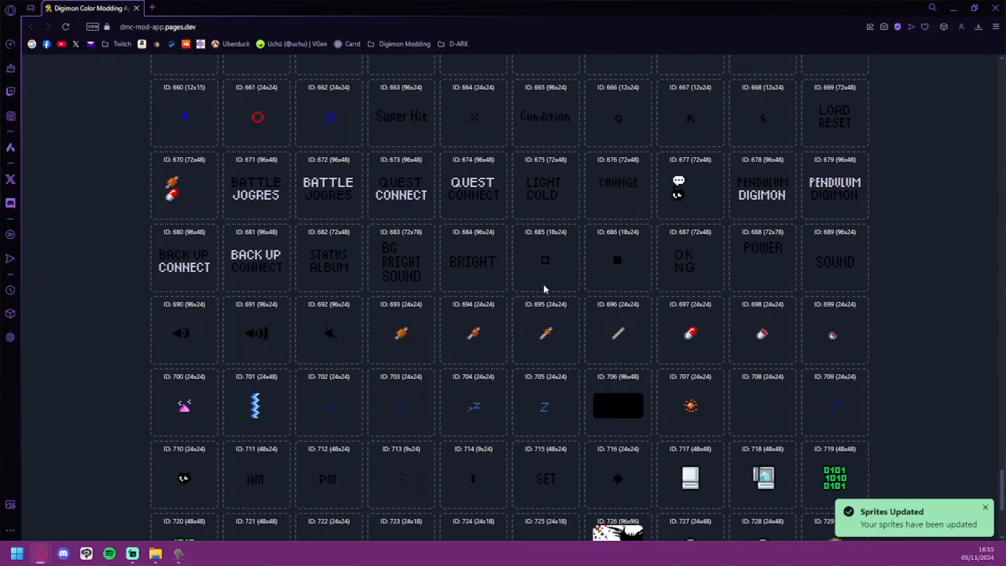
{"action": "scroll", "coordinate": [543, 284], "scroll_direction": "down", "scroll_amount": 5}
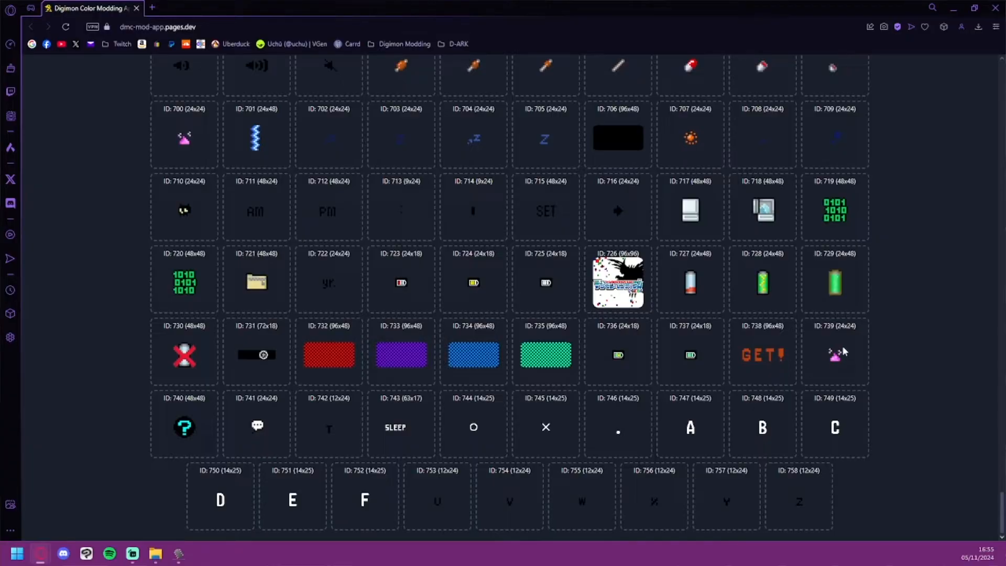
{"action": "scroll", "coordinate": [425, 386], "scroll_direction": "up", "scroll_amount": 2}
{"action": "scroll", "coordinate": [425, 386], "scroll_direction": "up", "scroll_amount": 20}
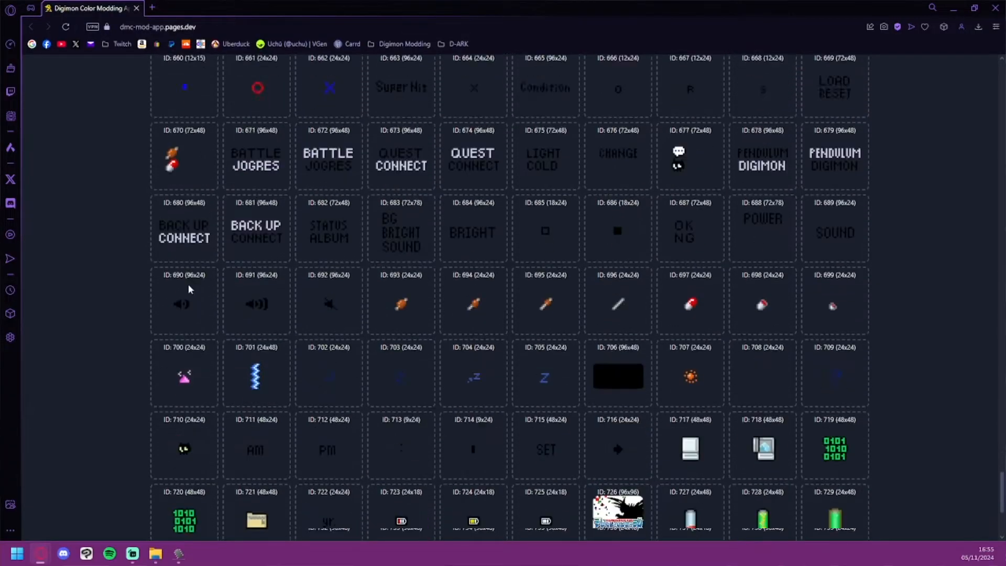
{"action": "scroll", "coordinate": [162, 157], "scroll_direction": "up", "scroll_amount": 20}
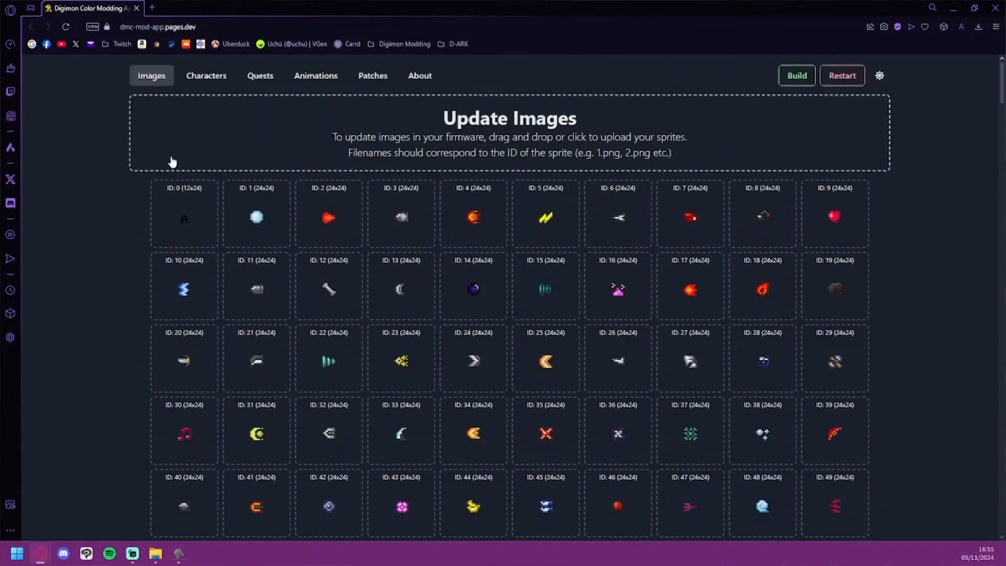
Step: Open the character data and look over each character's sprites, stats and edit options across the whole table
{"action": "left_click", "coordinate": [206, 75]}
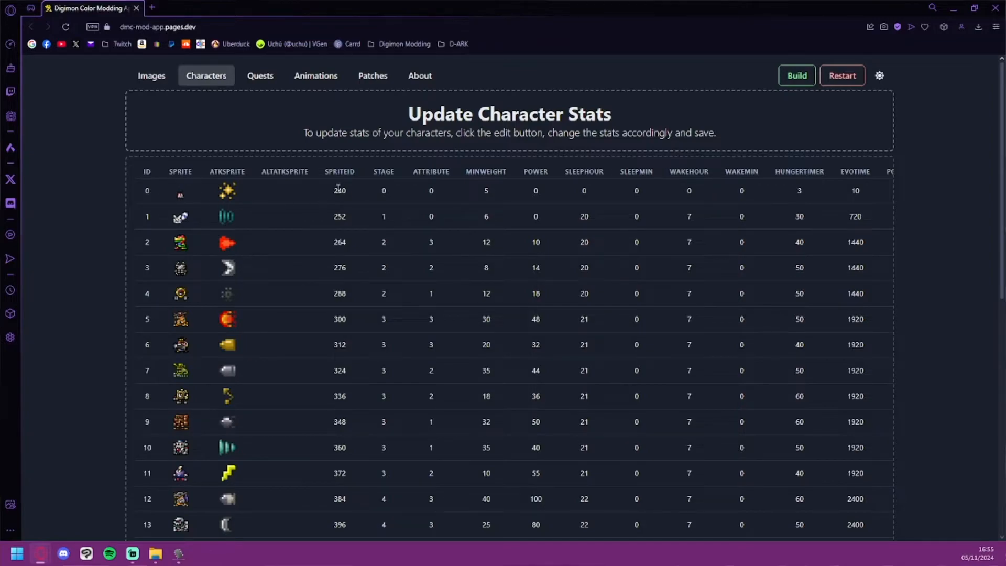
{"action": "scroll", "coordinate": [341, 192], "scroll_direction": "down", "scroll_amount": 1}
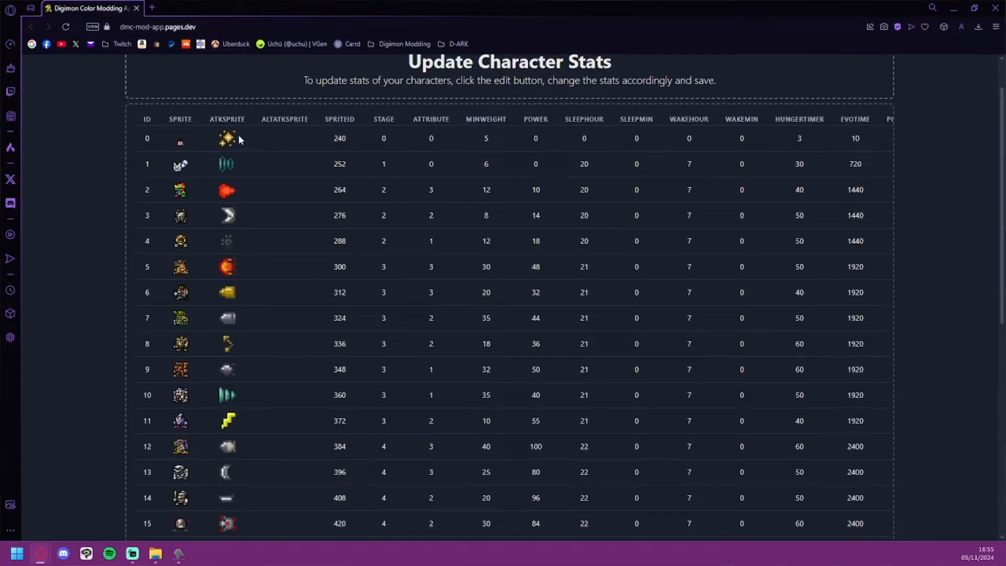
{"action": "scroll", "coordinate": [352, 166], "scroll_direction": "up", "scroll_amount": 1}
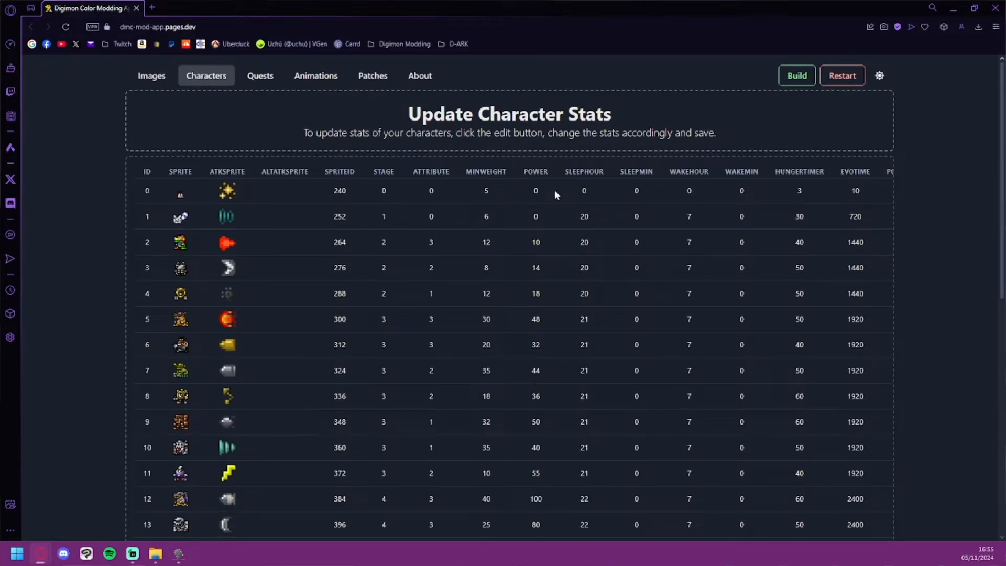
{"action": "scroll", "coordinate": [562, 178], "scroll_direction": "right", "scroll_amount": 5}
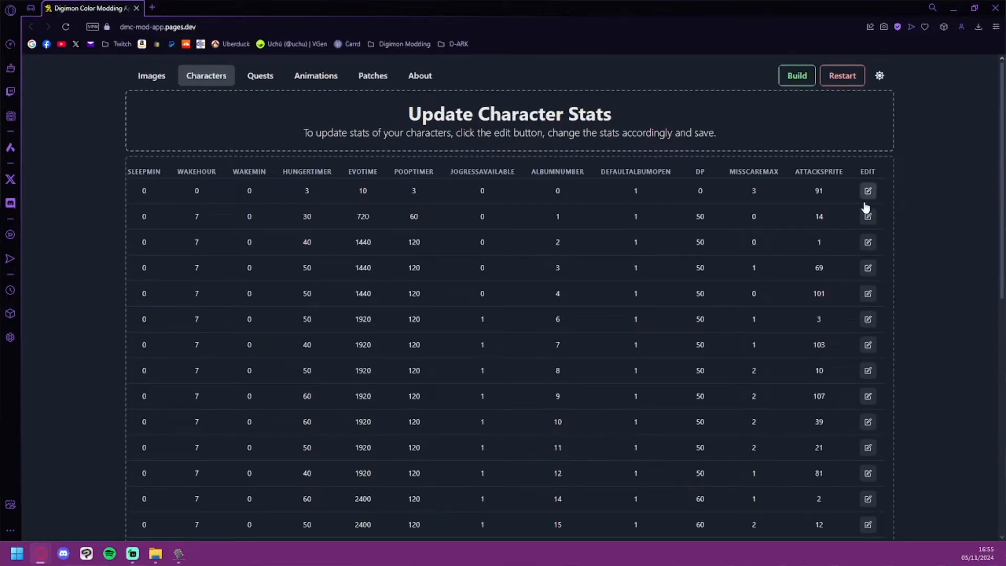
{"action": "scroll", "coordinate": [736, 453], "scroll_direction": "down", "scroll_amount": 10}
{"action": "left_click_drag", "start_coordinate": [664, 531], "coordinate": [410, 458]}
{"action": "scroll", "coordinate": [409, 453], "scroll_direction": "up", "scroll_amount": 15}
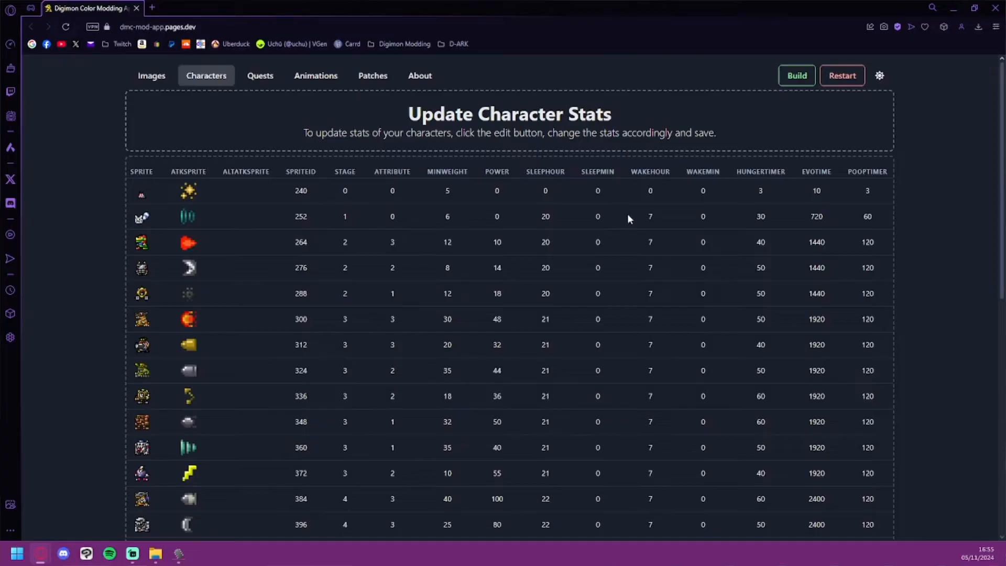
{"action": "scroll", "coordinate": [419, 320], "scroll_direction": "up", "scroll_amount": 10}
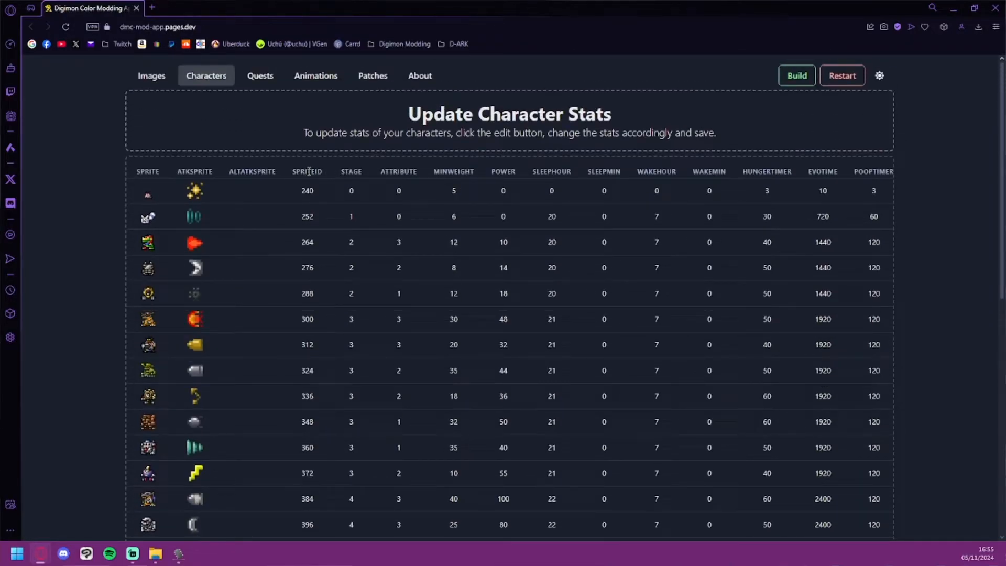
Step: Examine the stage, attribute and minimum weight values assigned to the characters in the stats table
{"action": "left_click_drag", "start_coordinate": [341, 174], "coordinate": [367, 173]}
{"action": "left_click", "coordinate": [358, 185]}
{"action": "double_click", "coordinate": [351, 242]}
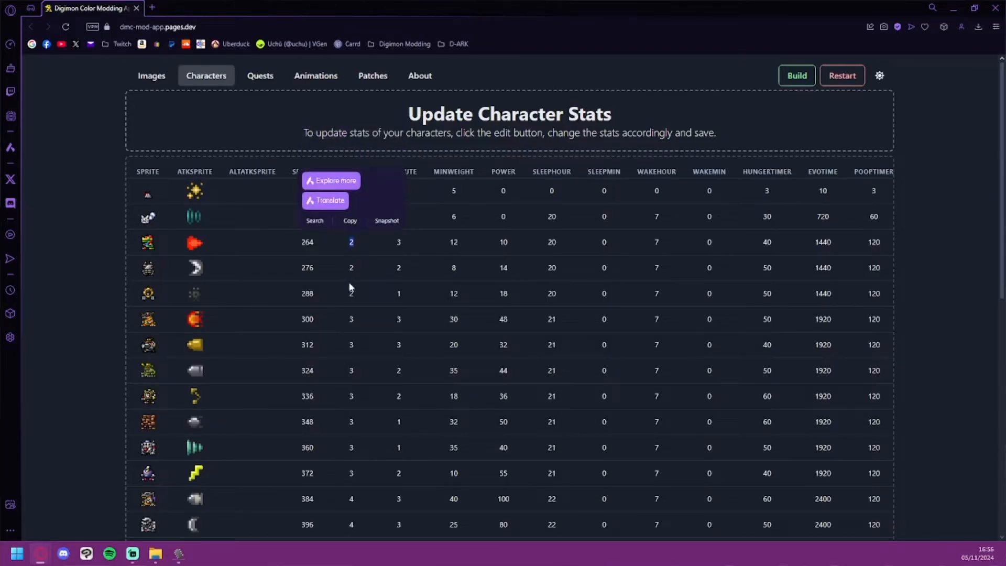
{"action": "double_click", "coordinate": [349, 319]}
{"action": "left_click", "coordinate": [411, 180]}
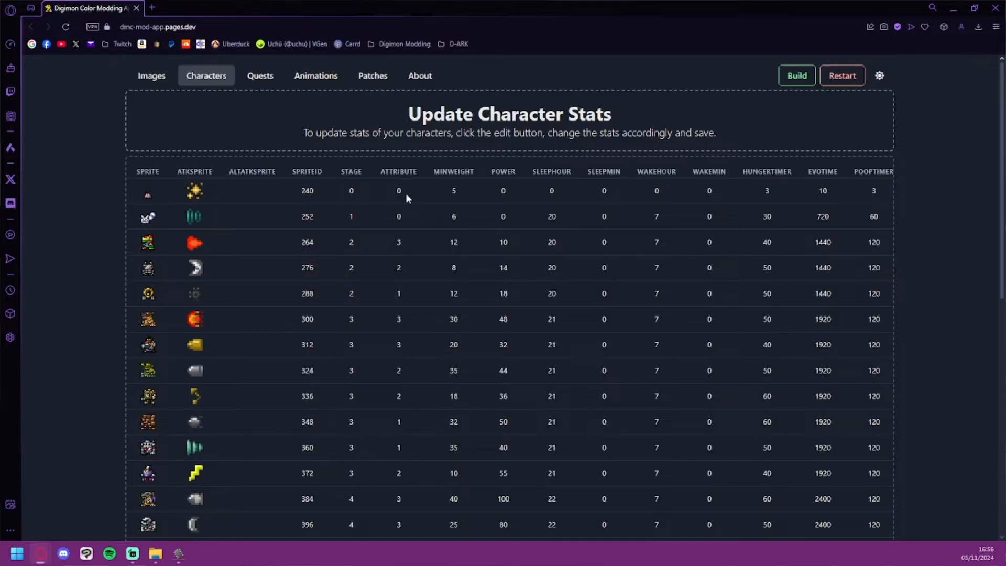
{"action": "double_click", "coordinate": [401, 242]}
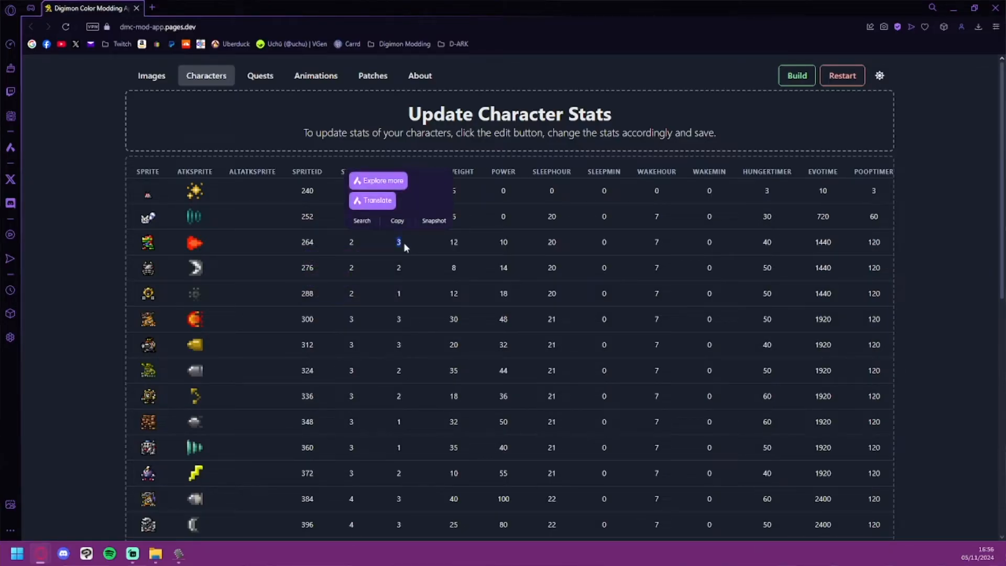
{"action": "double_click", "coordinate": [399, 268]}
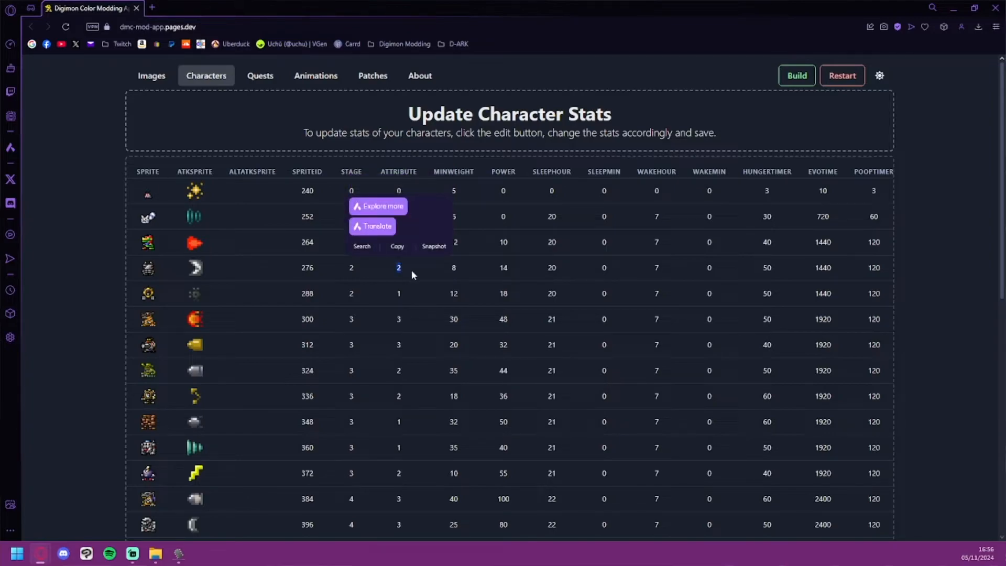
{"action": "double_click", "coordinate": [397, 294]}
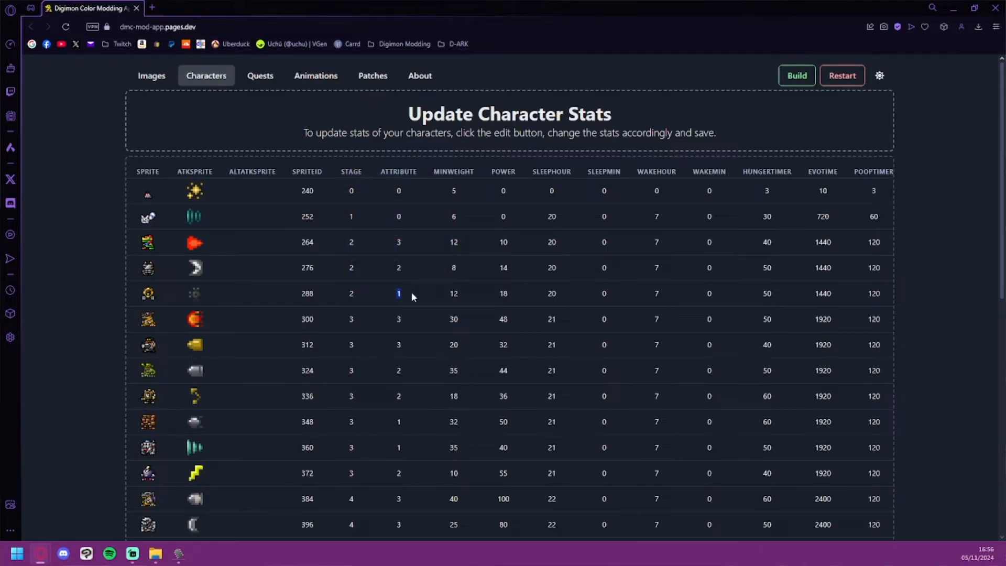
{"action": "left_click", "coordinate": [411, 290]}
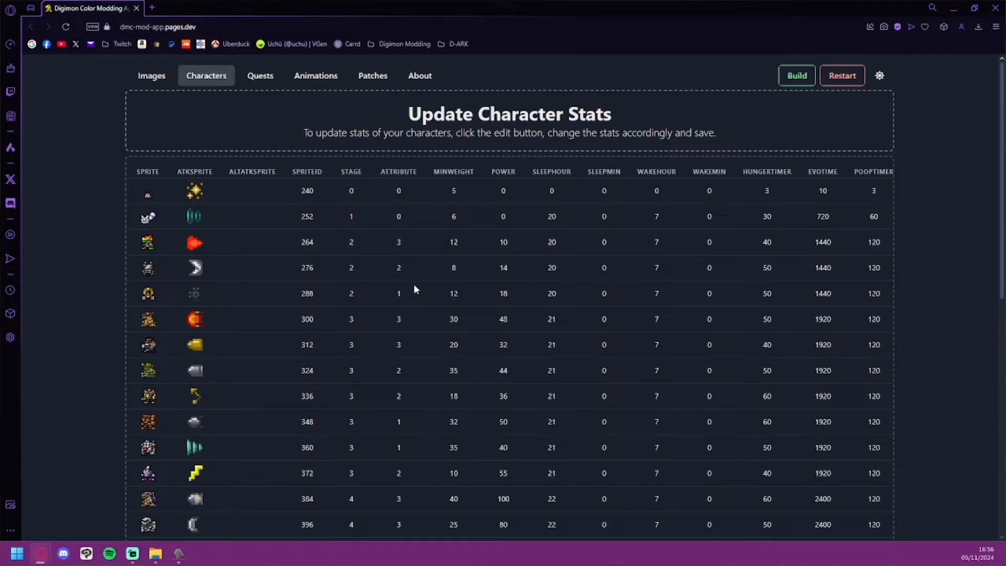
{"action": "double_click", "coordinate": [454, 190]}
Step: Look over the quest mode stages with their opponents' character IDs, power, handicap and attack patterns
{"action": "left_click", "coordinate": [260, 76]}
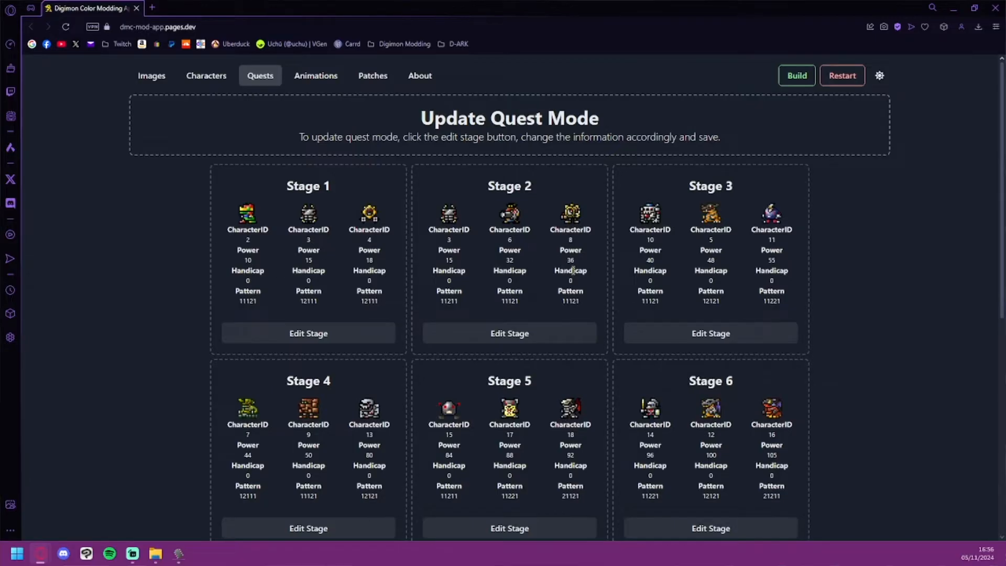
{"action": "scroll", "coordinate": [530, 254], "scroll_direction": "down", "scroll_amount": 1}
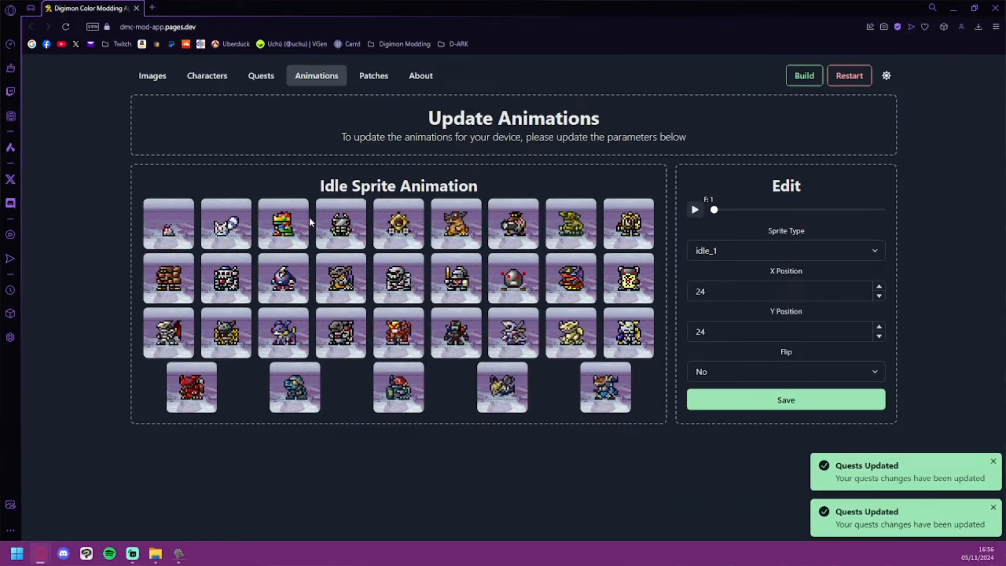
Step: Preview the idle sprite animation, pause it and move to frame 9
{"action": "left_click", "coordinate": [694, 211]}
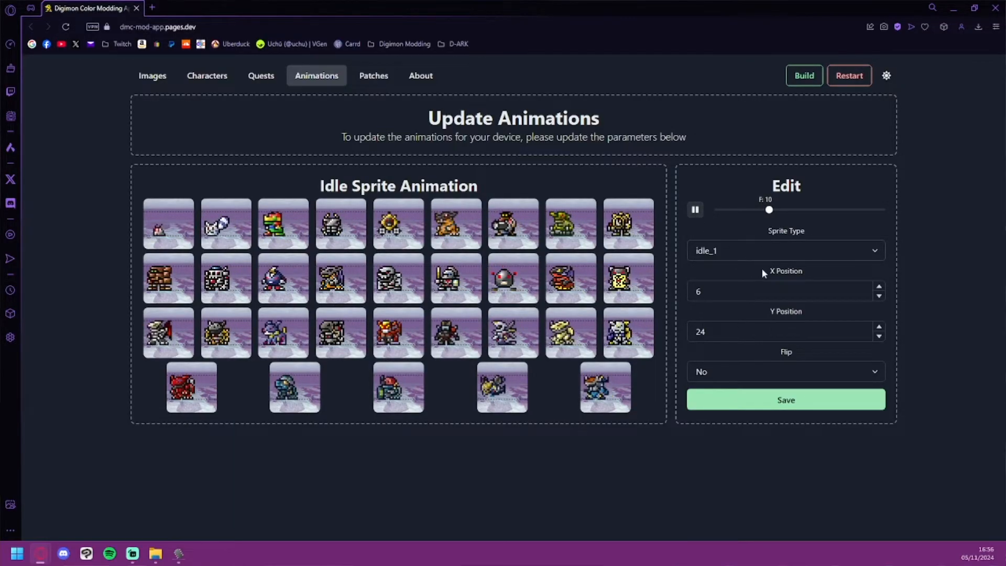
{"action": "left_click", "coordinate": [695, 210]}
{"action": "mouse_move", "coordinate": [768, 210]}
{"action": "left_mouse_down"}
{"action": "mouse_move", "coordinate": [745, 210]}
{"action": "mouse_move", "coordinate": [769, 211]}
{"action": "left_mouse_up"}
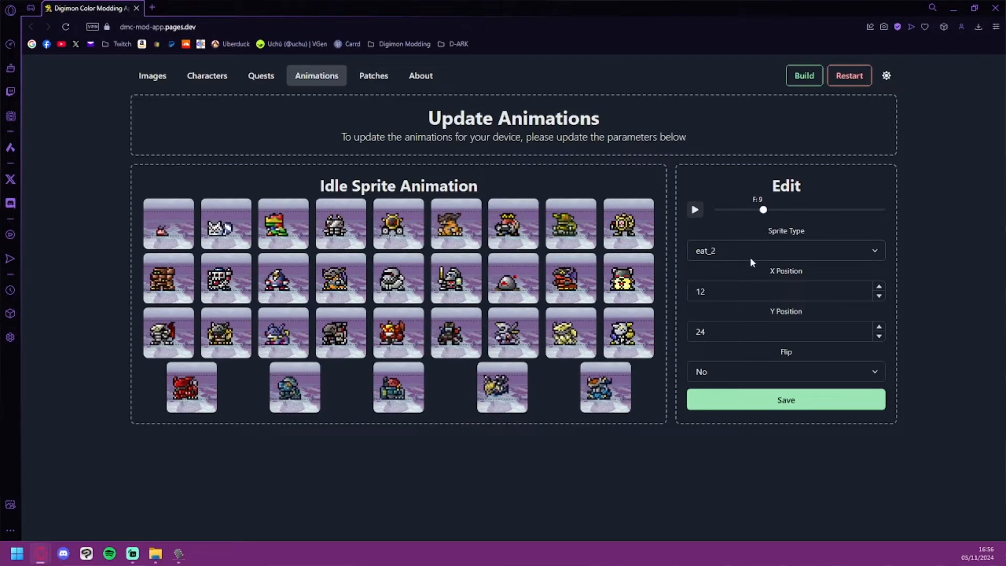
Step: Try the angry sprite type on frame 9 of the idle animation, and set it back to eat_2
{"action": "left_click", "coordinate": [750, 259]}
{"action": "left_click", "coordinate": [719, 371]}
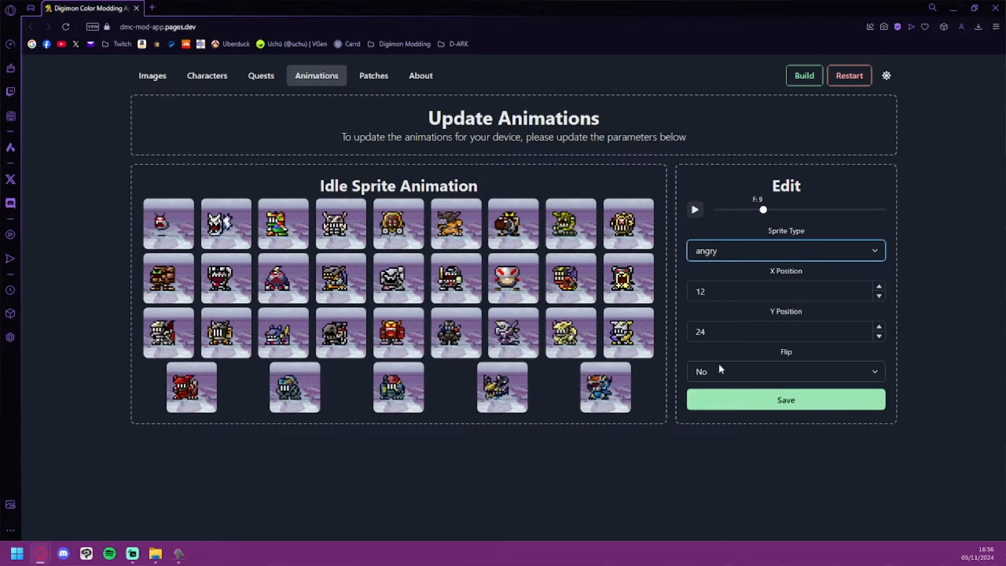
{"action": "left_click", "coordinate": [721, 248]}
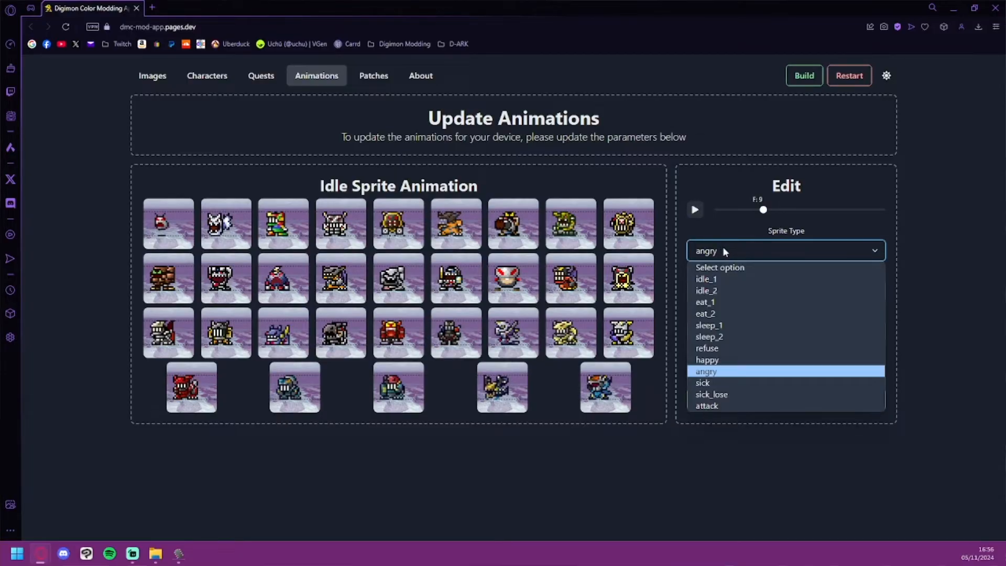
{"action": "left_click", "coordinate": [722, 316]}
Step: Read the descriptions of the Clock Scroll Fix and 12H Clock Fix firmware patches
{"action": "left_click_drag", "start_coordinate": [336, 186], "coordinate": [425, 185]}
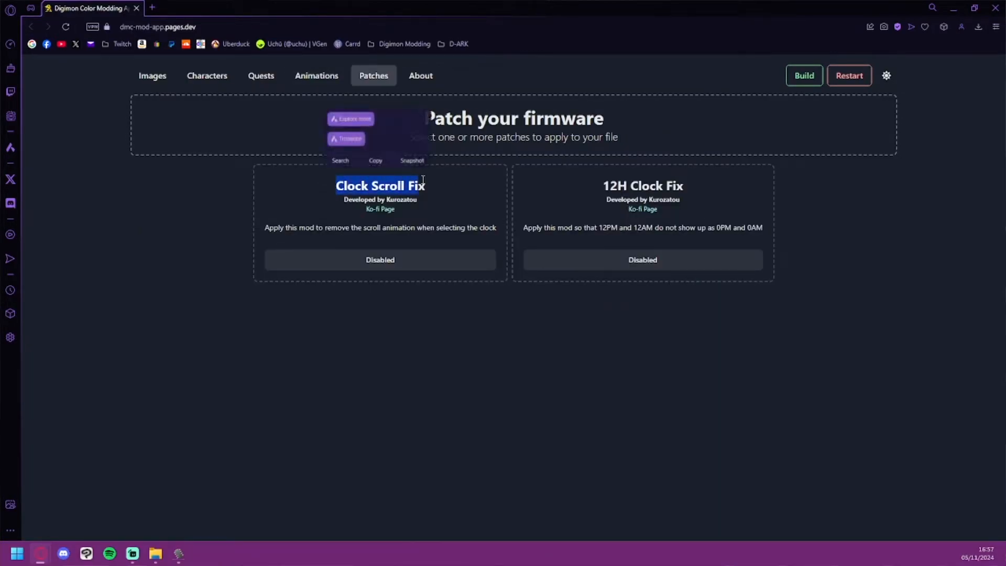
{"action": "left_click", "coordinate": [400, 180]}
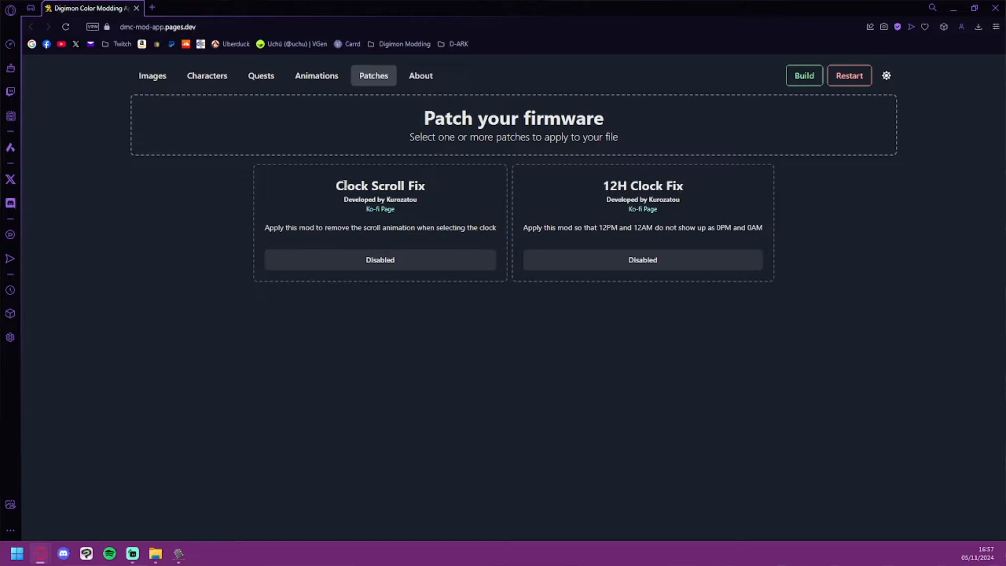
{"action": "left_click_drag", "start_coordinate": [339, 186], "coordinate": [431, 188]}
{"action": "left_click", "coordinate": [399, 185]}
{"action": "left_click_drag", "start_coordinate": [523, 229], "coordinate": [610, 228]}
{"action": "left_click", "coordinate": [605, 226]}
{"action": "left_click", "coordinate": [646, 225]}
Step: Open the modding app's About information and read its instructions and its resources and references
{"action": "left_click", "coordinate": [422, 78]}
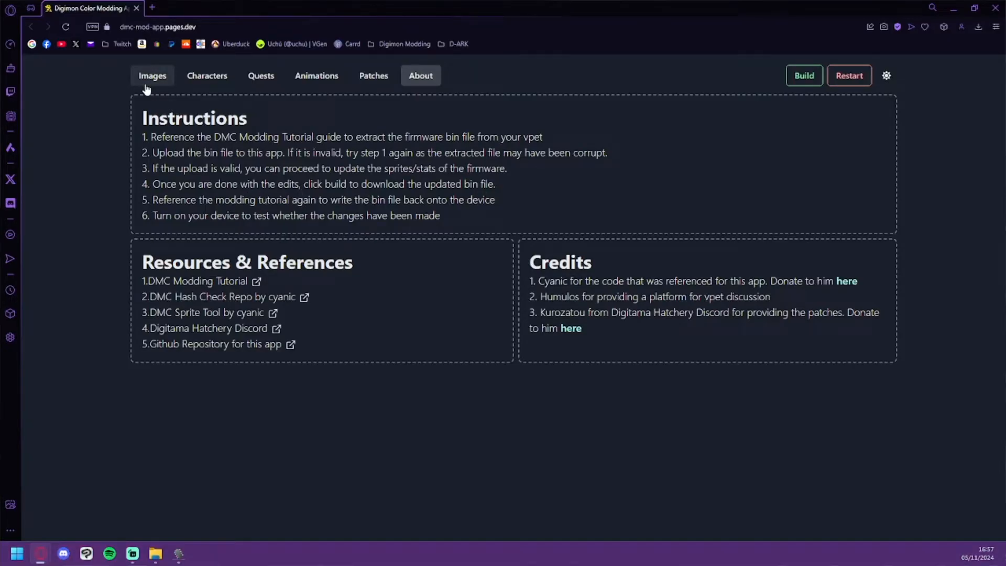
{"action": "left_click_drag", "start_coordinate": [137, 111], "coordinate": [362, 201]}
{"action": "left_click", "coordinate": [164, 253]}
{"action": "left_click_drag", "start_coordinate": [163, 253], "coordinate": [257, 268]}
Step: Read the app's credits for the referenced code, the vpet discussion platform and the firmware patches
{"action": "left_click", "coordinate": [544, 257]}
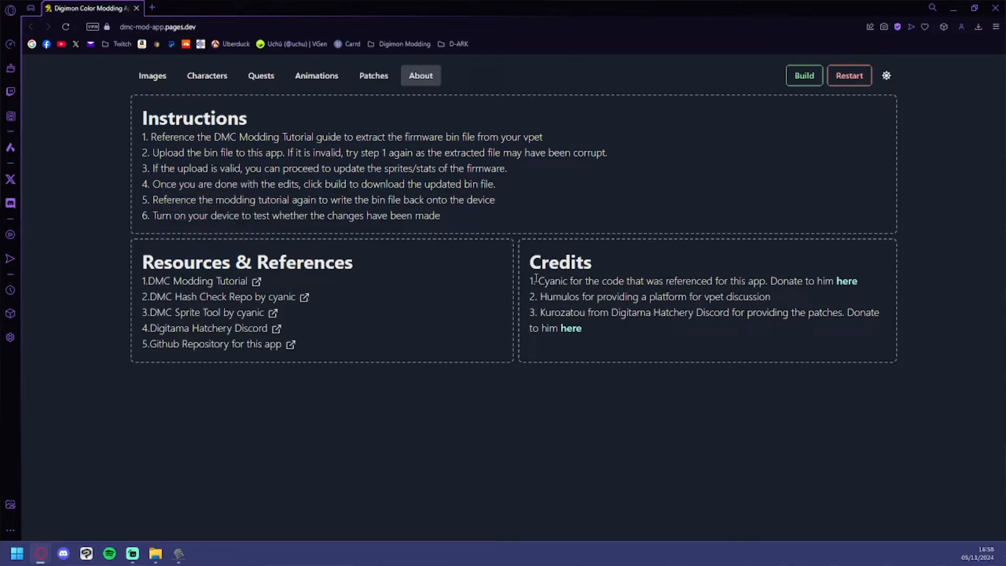
{"action": "left_click_drag", "start_coordinate": [536, 278], "coordinate": [570, 282]}
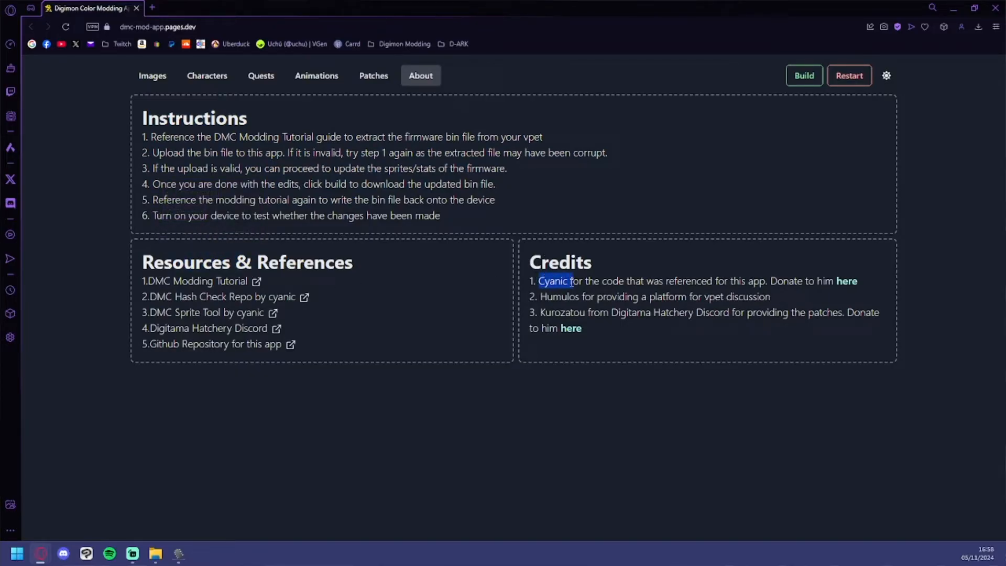
{"action": "left_click_drag", "start_coordinate": [570, 283], "coordinate": [567, 283]}
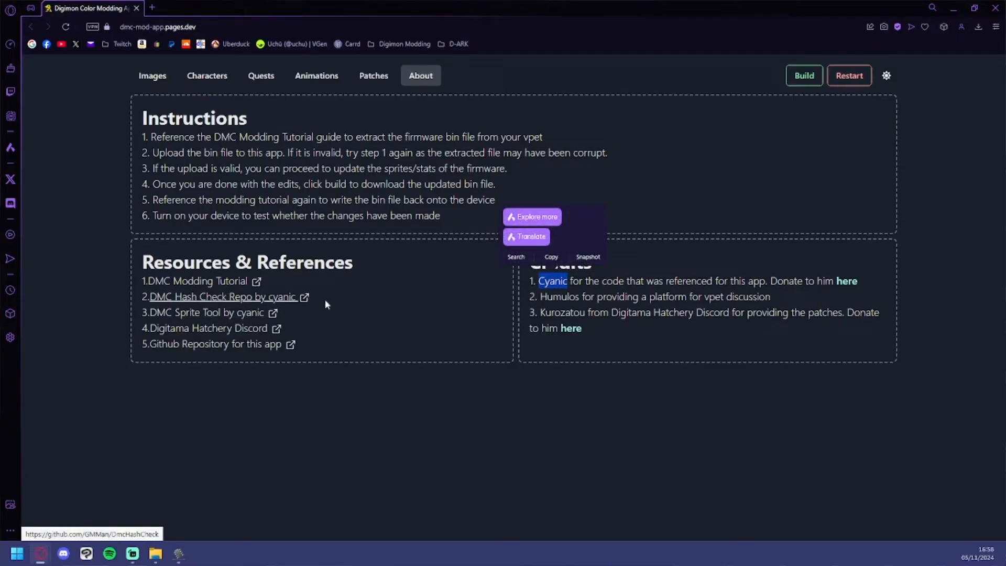
{"action": "left_click", "coordinate": [584, 286]}
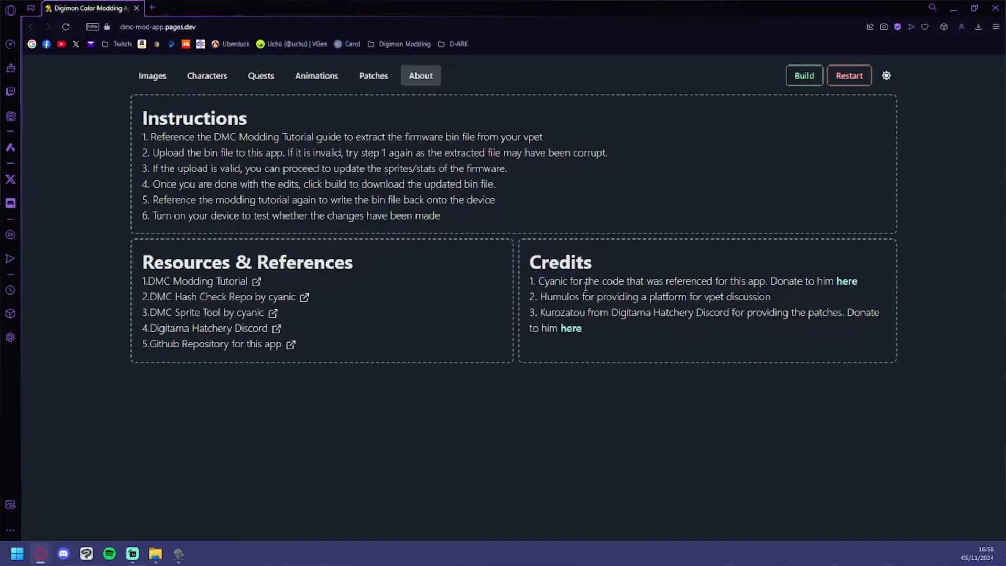
{"action": "double_click", "coordinate": [546, 294]}
{"action": "left_click", "coordinate": [702, 296]}
{"action": "left_click_drag", "start_coordinate": [558, 311], "coordinate": [558, 311]}
{"action": "left_click", "coordinate": [665, 311]}
{"action": "left_click", "coordinate": [377, 79]}
{"action": "left_click", "coordinate": [419, 76]}
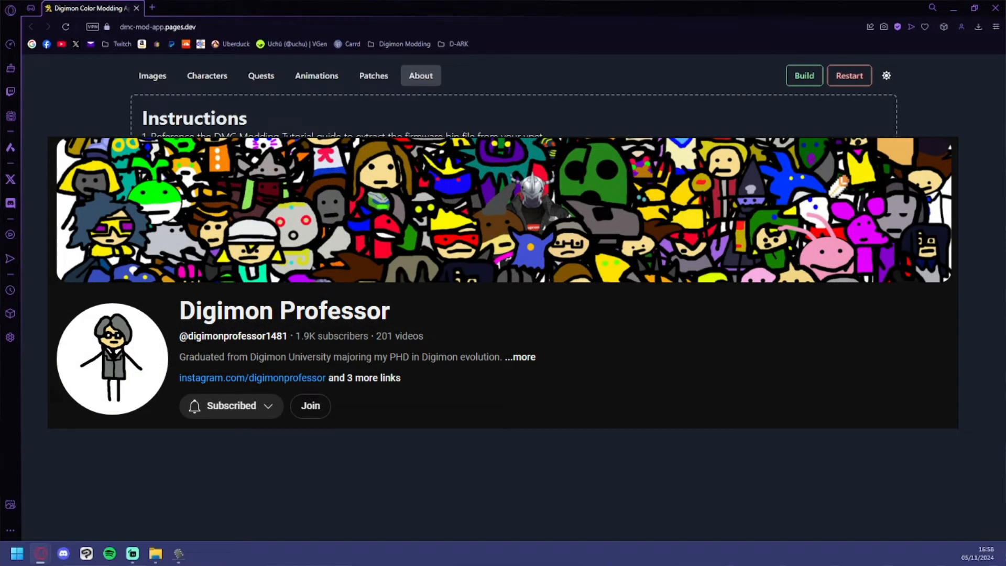
Step: Return to the firmware images and build the modified firmware, downloading it as output.bin
{"action": "left_click", "coordinate": [151, 75]}
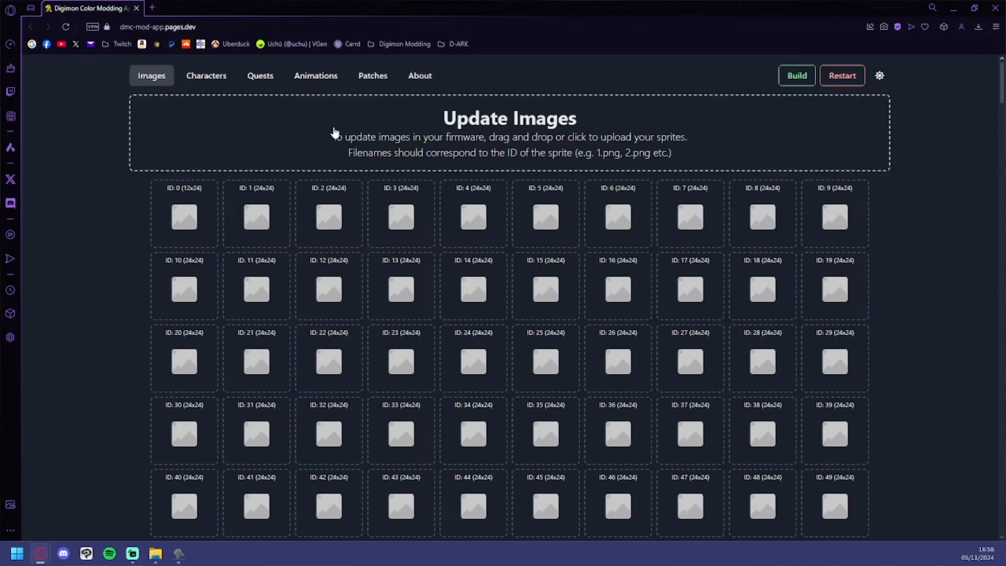
{"action": "left_click", "coordinate": [791, 77]}
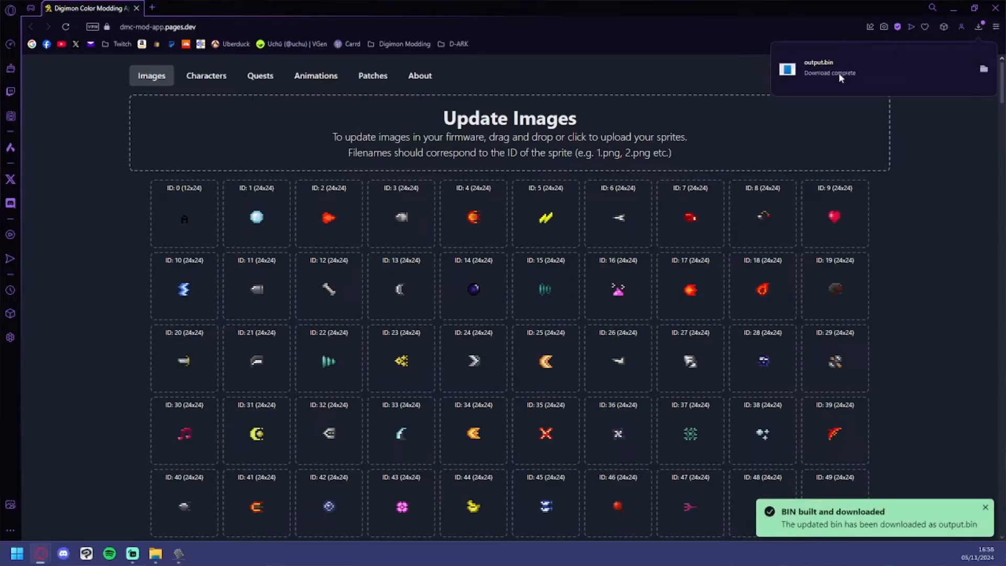
Step: Put the downloaded output.bin into the DMC folder under DM MODDING and rename it MEM_Uchu.bin
{"action": "left_click_drag", "start_coordinate": [0, 63], "coordinate": [451, 52]}
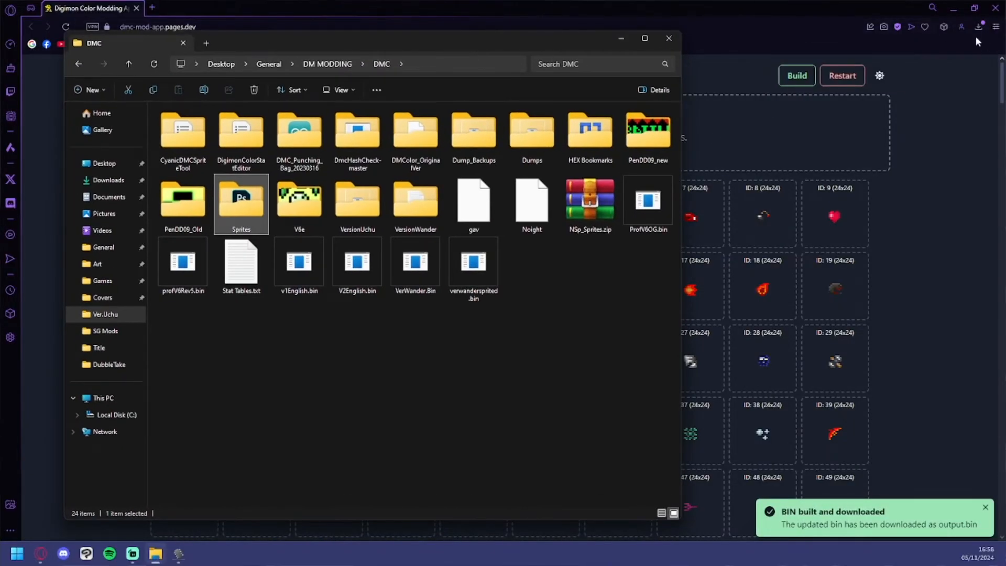
{"action": "left_click_drag", "start_coordinate": [0, 315], "coordinate": [429, 341]}
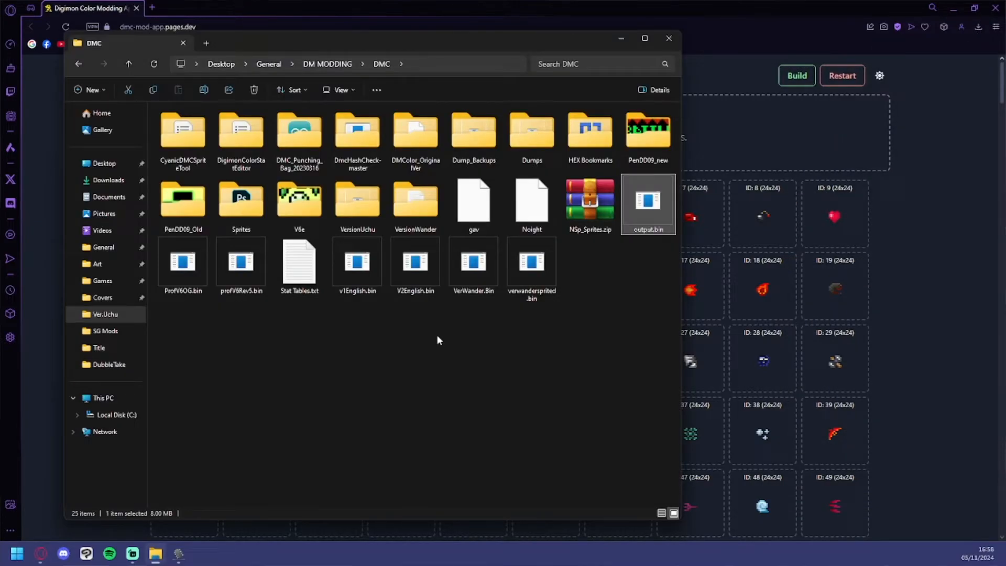
{"action": "key", "text": "F2"}
{"action": "type", "text": "M"}
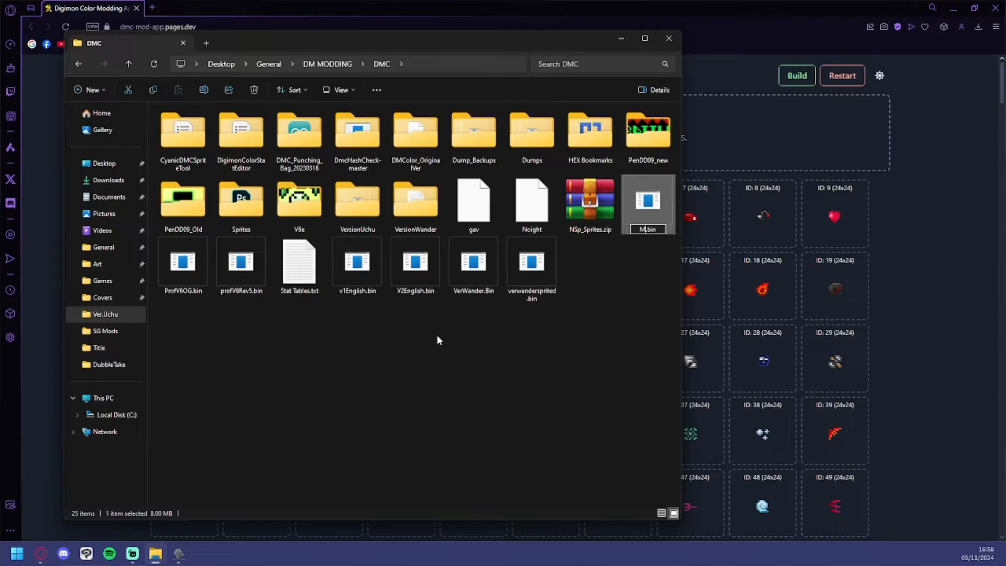
{"action": "type", "text": "EM_Uchu"}
{"action": "key", "text": "Return"}
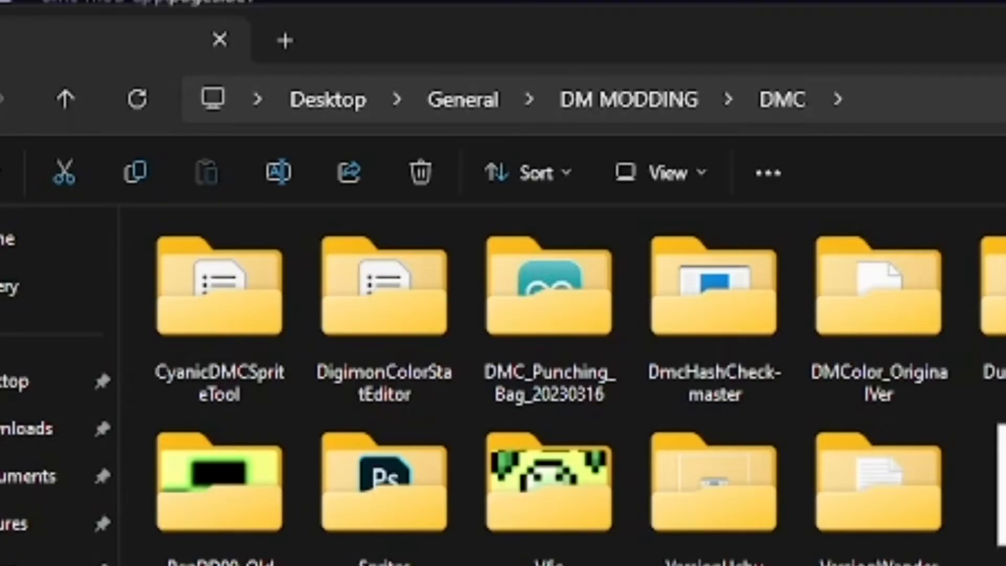
Step: Switch to AsProgrammer and load MEM_Uchu.bin from the DMC folder under DM MODDING
{"action": "left_click", "coordinate": [178, 554]}
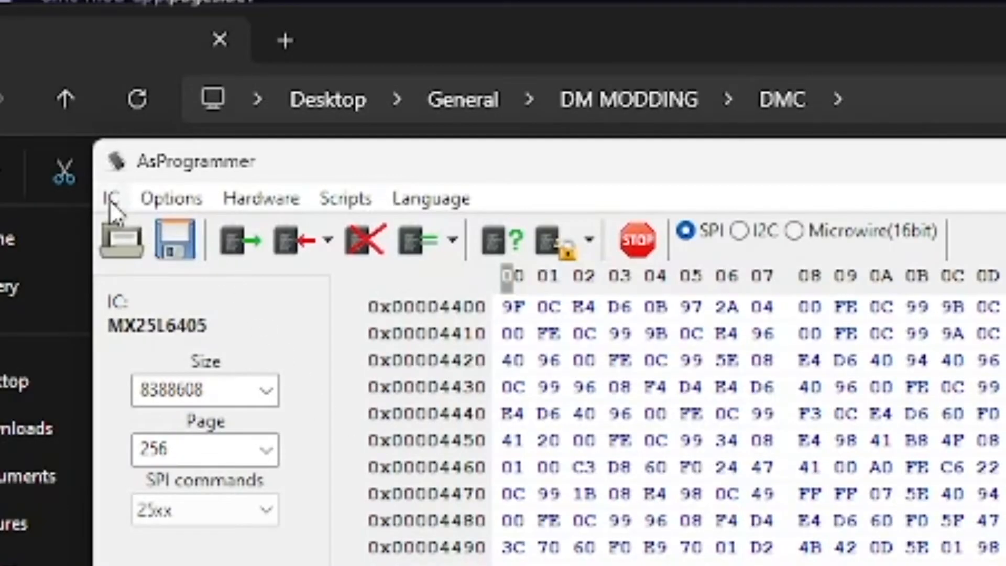
{"action": "left_click", "coordinate": [122, 240]}
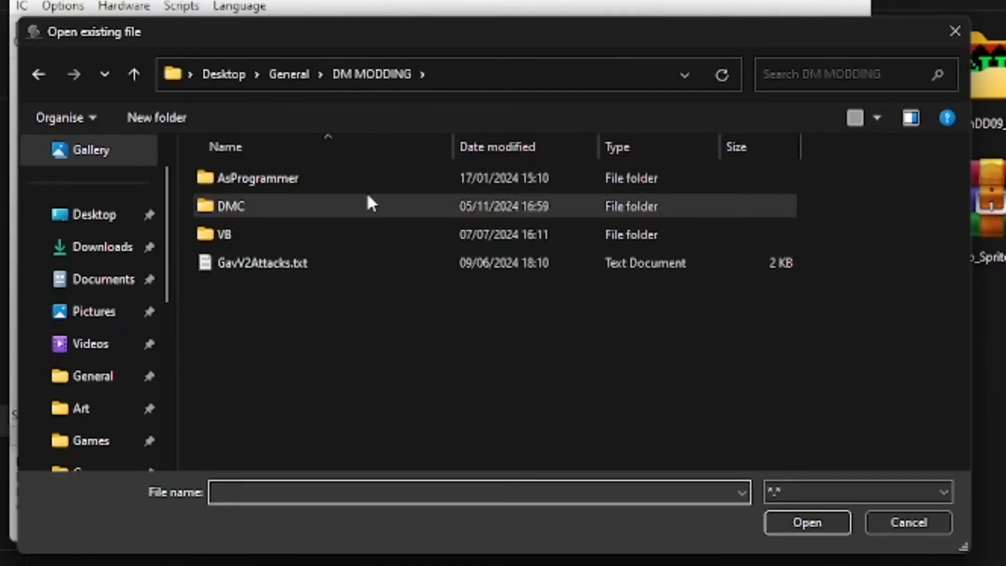
{"action": "double_click", "coordinate": [371, 205]}
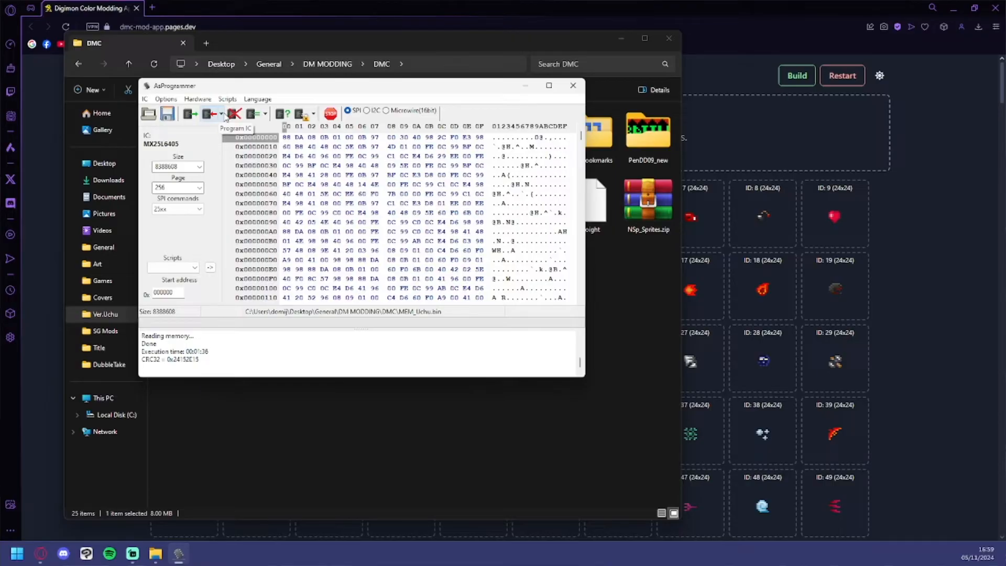
Step: Write the loaded file to the MX25L6405 chip with the unprotect, erase, program and verify sequence, and check the log's completion status and execution time
{"action": "left_click", "coordinate": [222, 114]}
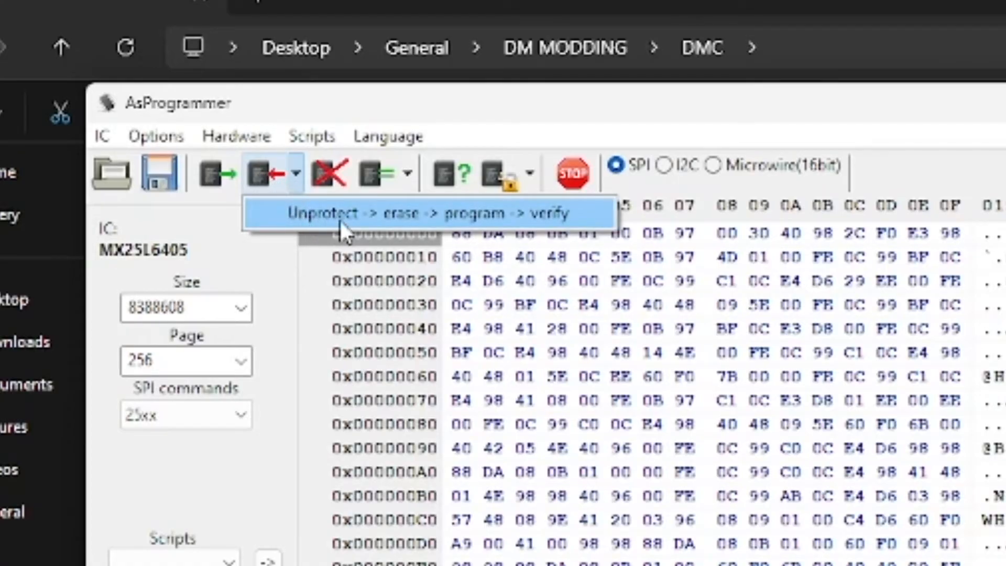
{"action": "left_click", "coordinate": [566, 219]}
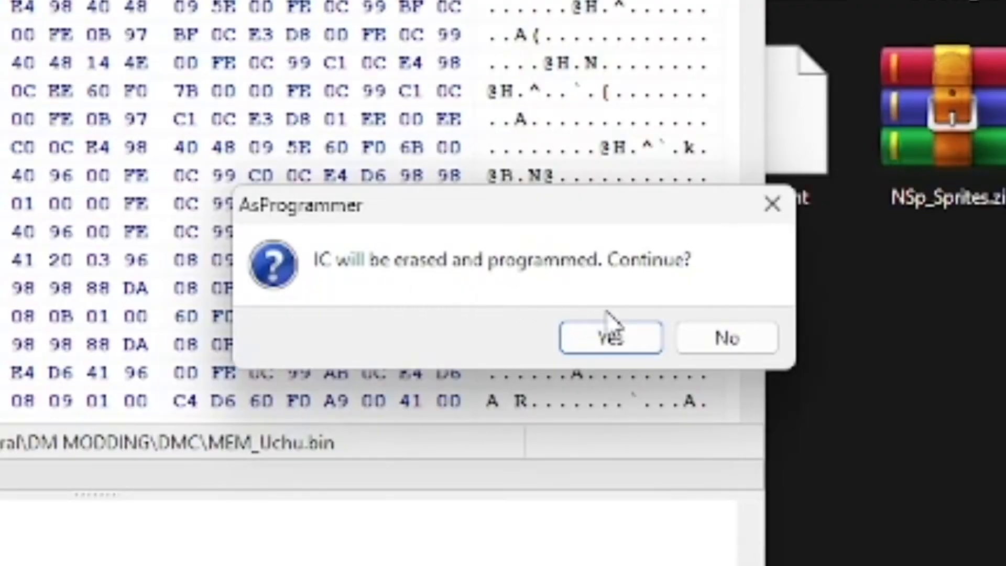
{"action": "left_click", "coordinate": [601, 336]}
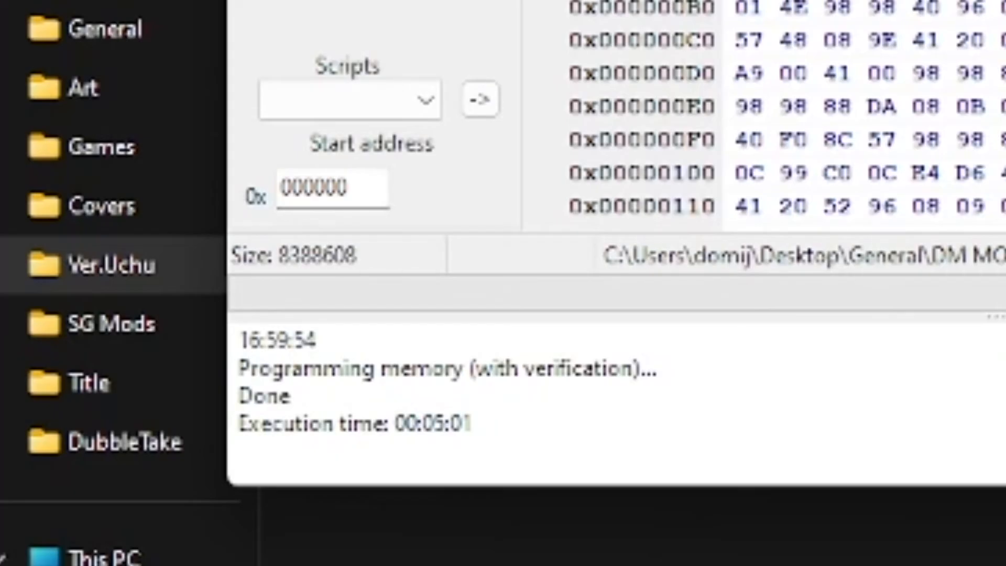
{"action": "left_click_drag", "start_coordinate": [239, 368], "coordinate": [371, 391]}
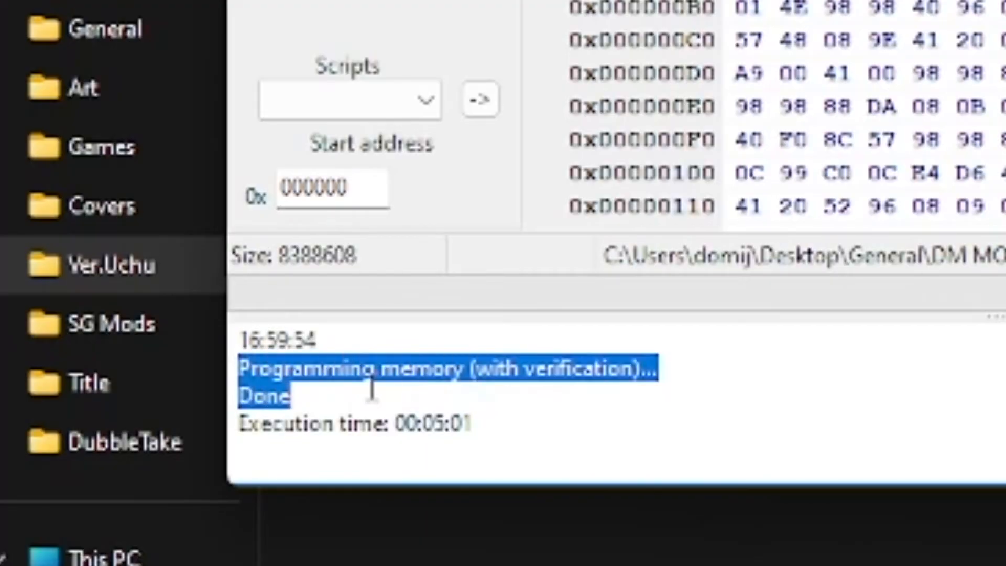
{"action": "left_click", "coordinate": [371, 391]}
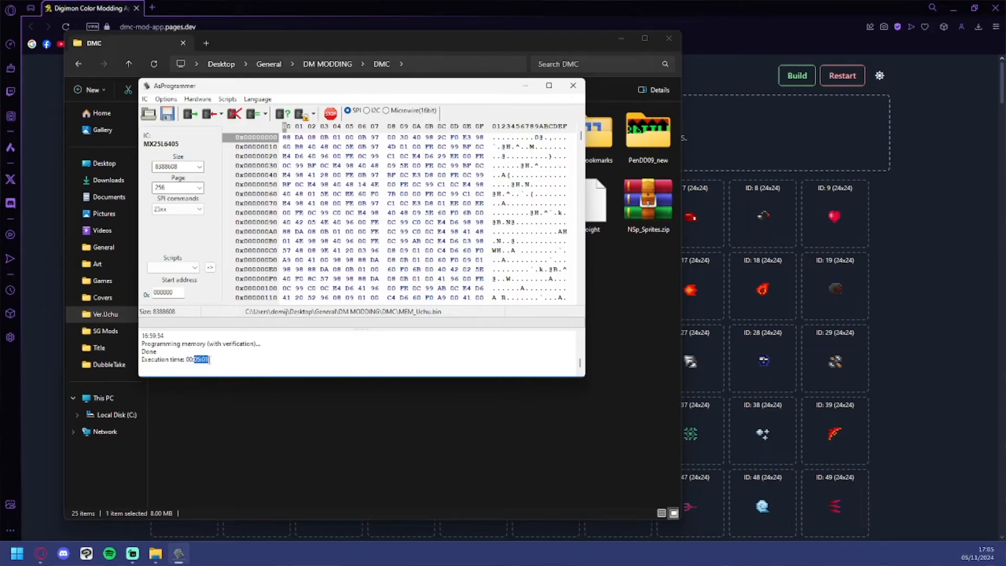
{"action": "left_click_drag", "start_coordinate": [217, 359], "coordinate": [224, 355]}
{"action": "left_click", "coordinate": [226, 355]}
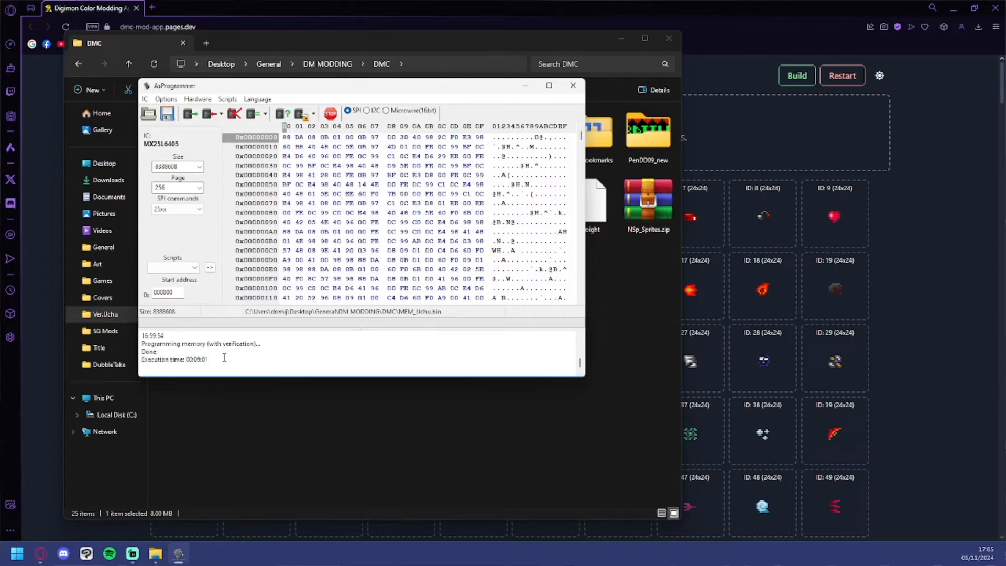